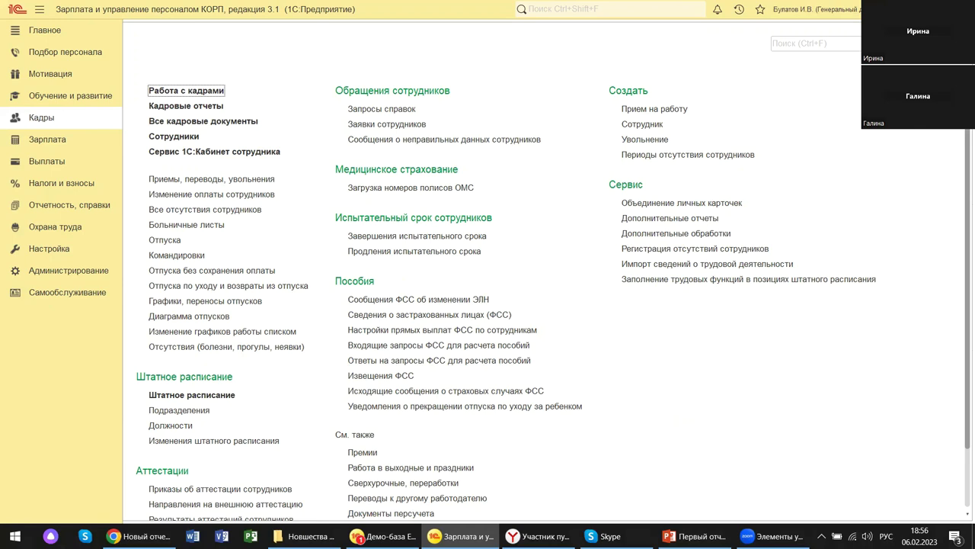
# - View the program and configuration version information of the payroll and HR database
pyautogui.press('Escape')
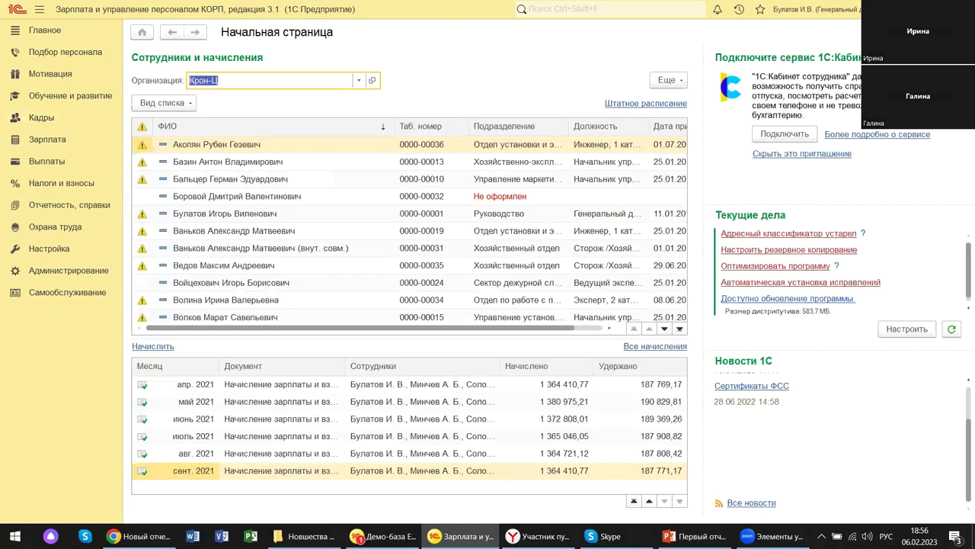
pyautogui.click(877, 9)
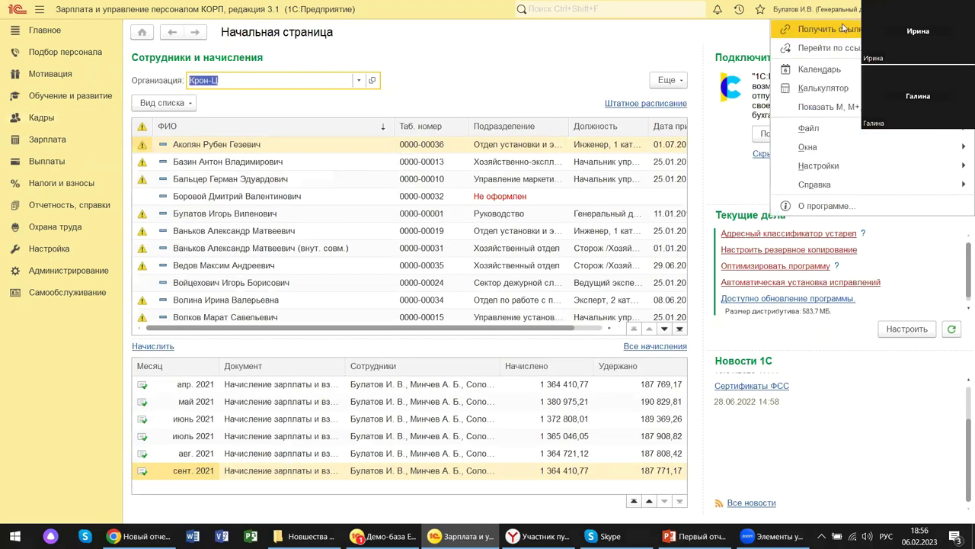
pyautogui.click(816, 208)
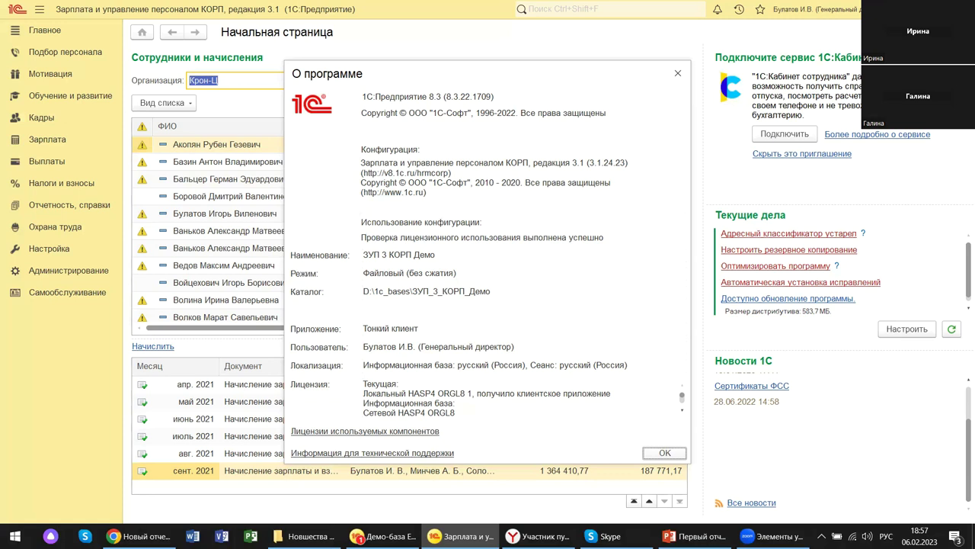
pyautogui.click(678, 75)
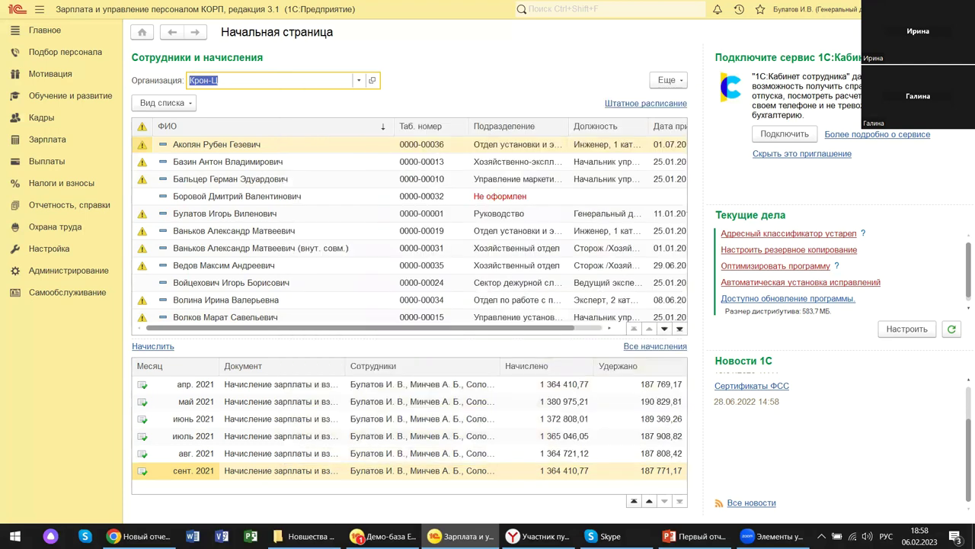
# - Switch to the 1C:ERP demo database and view its program and configuration version information
pyautogui.moveTo(381, 536)
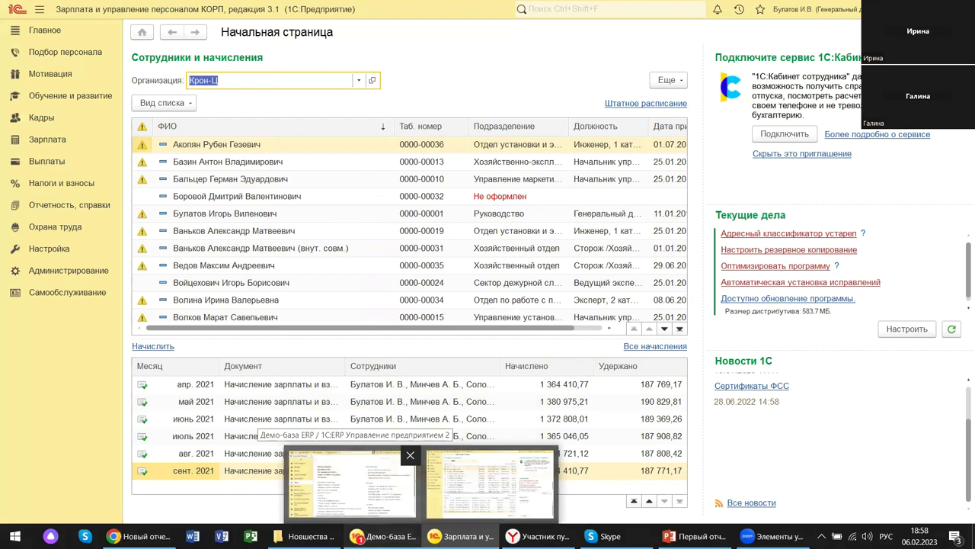
pyautogui.click(350, 484)
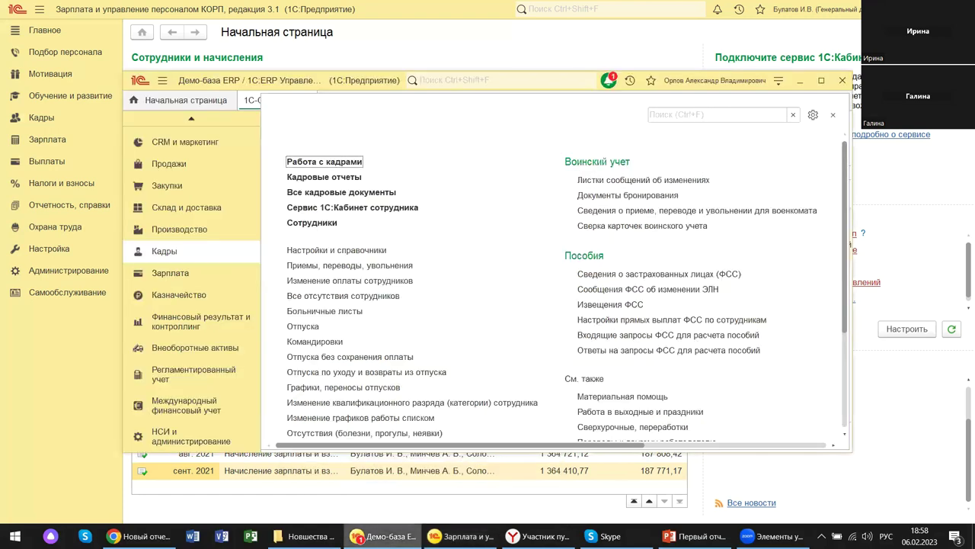
pyautogui.click(821, 82)
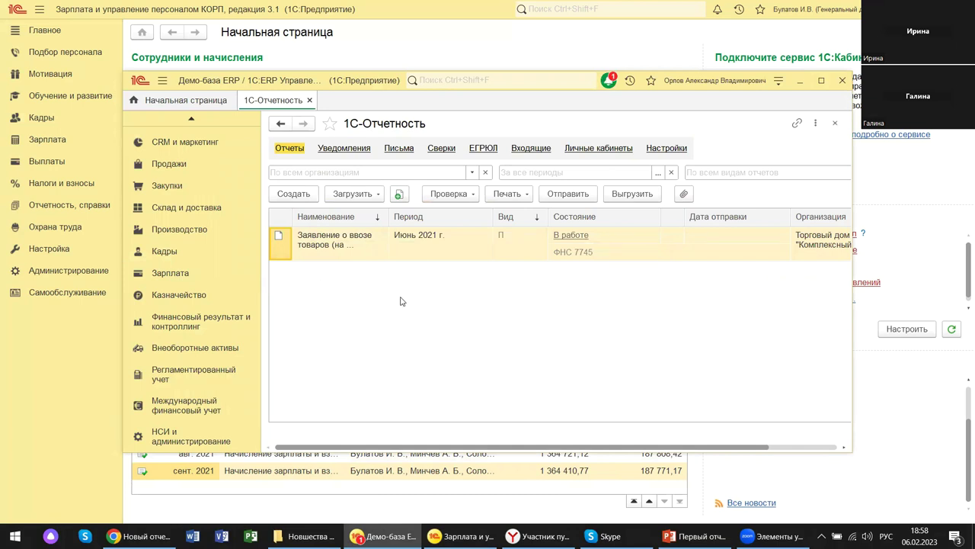
pyautogui.click(778, 81)
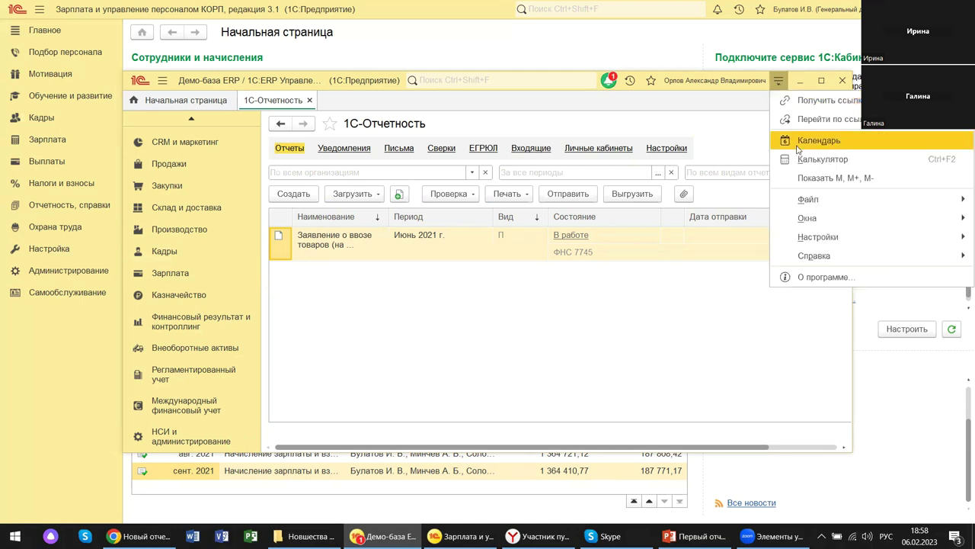
pyautogui.click(809, 278)
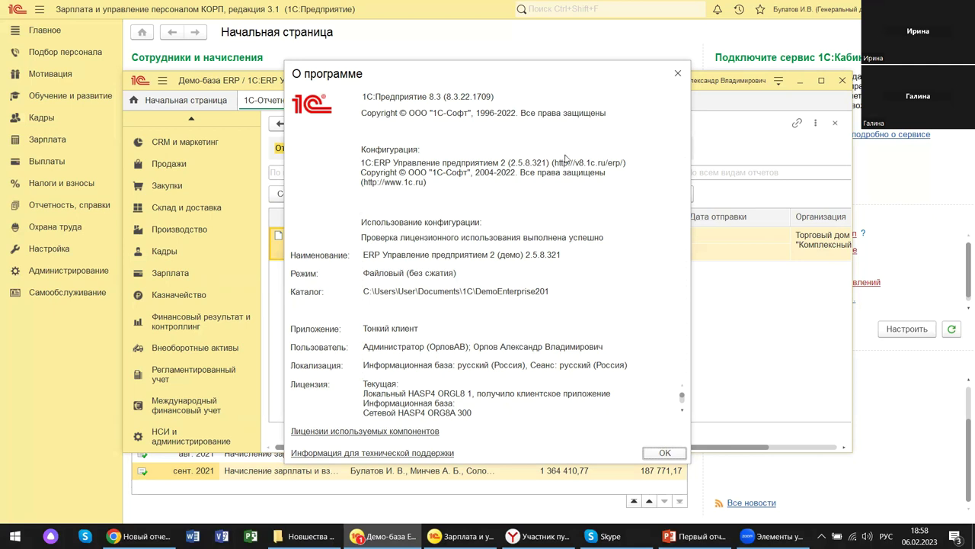
pyautogui.click(678, 74)
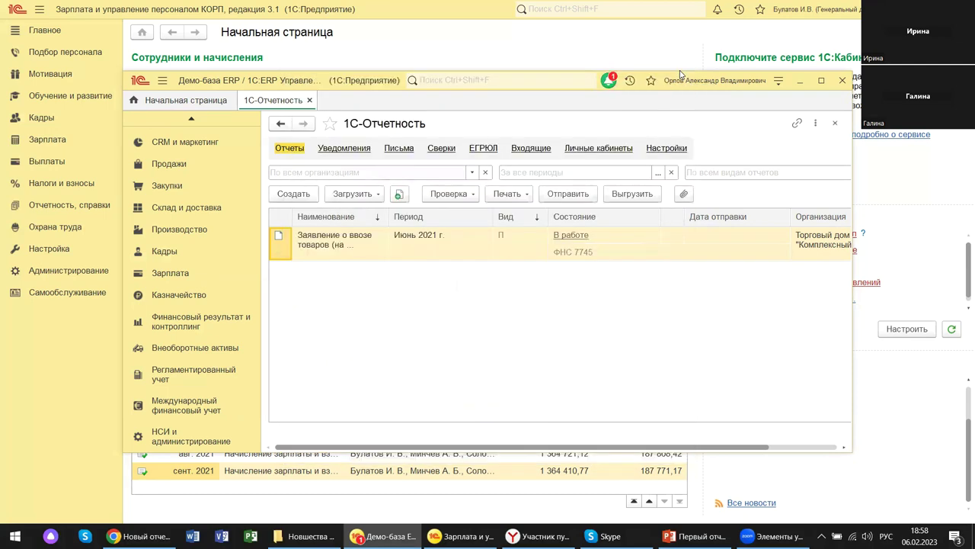
# - Maximize the ERP window and open the Промресурс card from the Организации directory
pyautogui.click(822, 81)
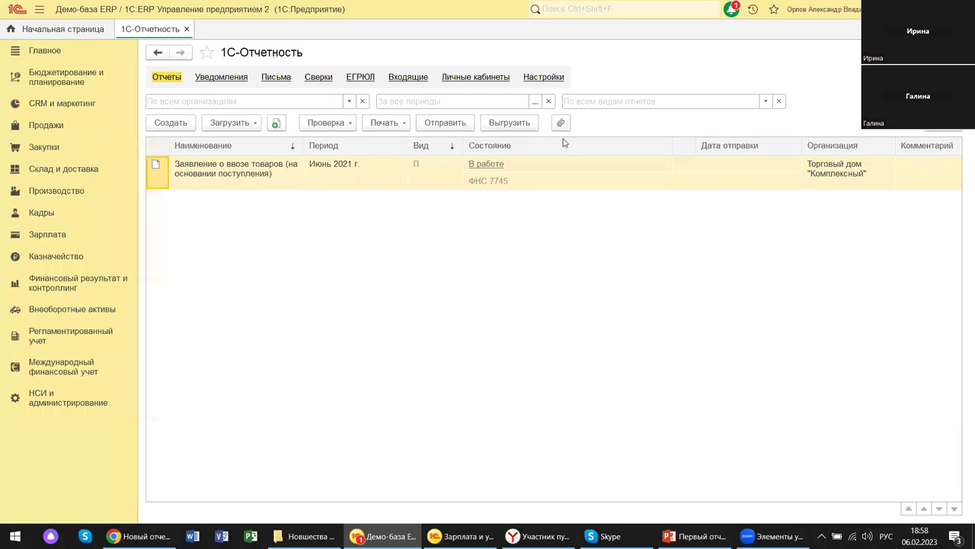
pyautogui.click(69, 402)
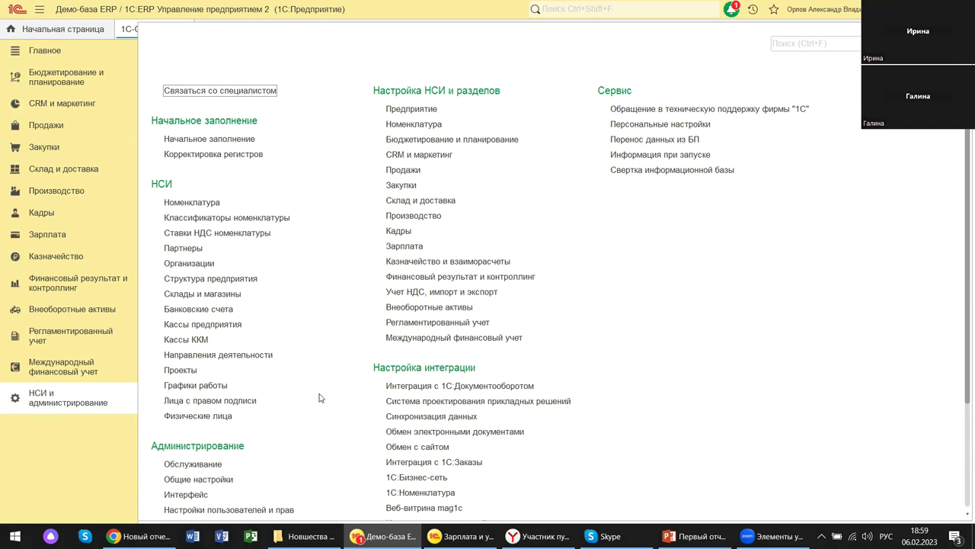
pyautogui.scroll(-3, 320, 398)
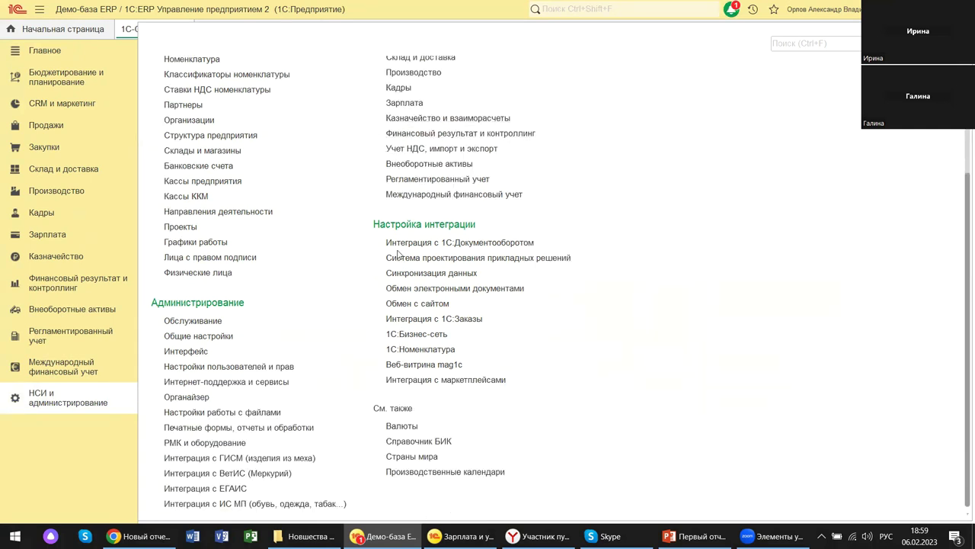
pyautogui.scroll(4, 396, 244)
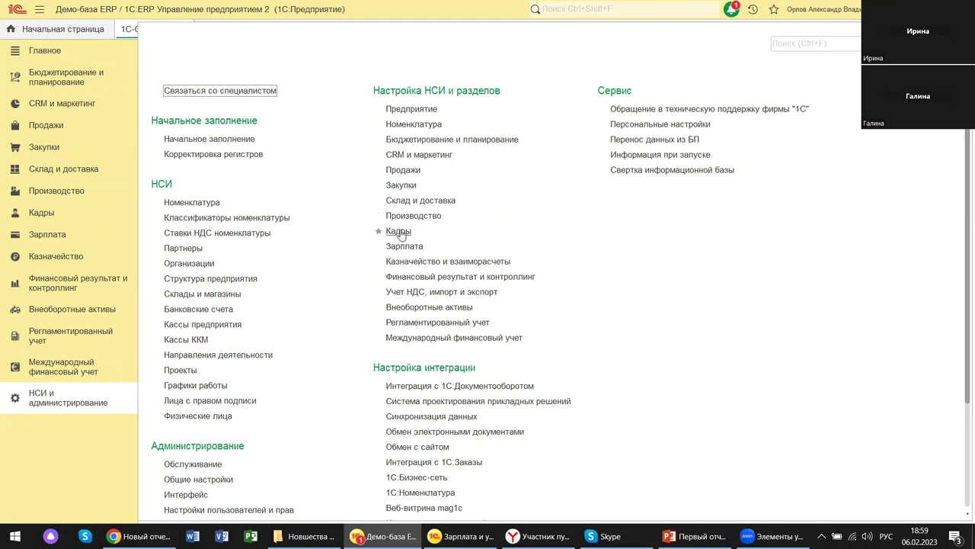
pyautogui.click(177, 265)
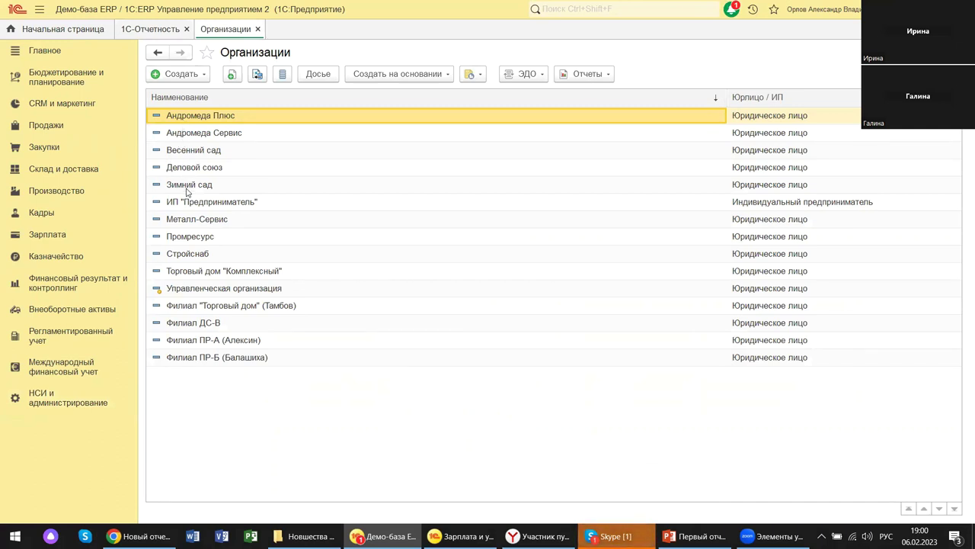
pyautogui.click(192, 242)
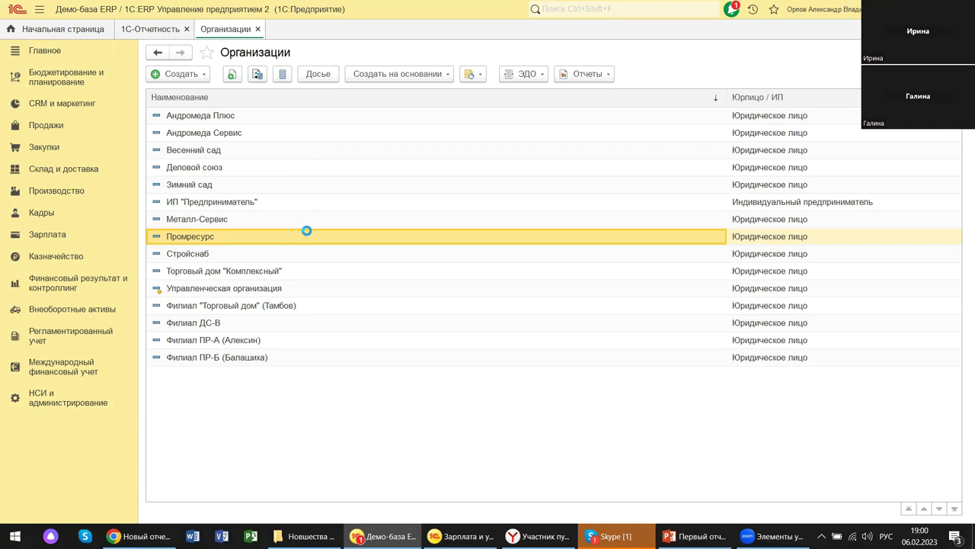
pyautogui.doubleClick(306, 231)
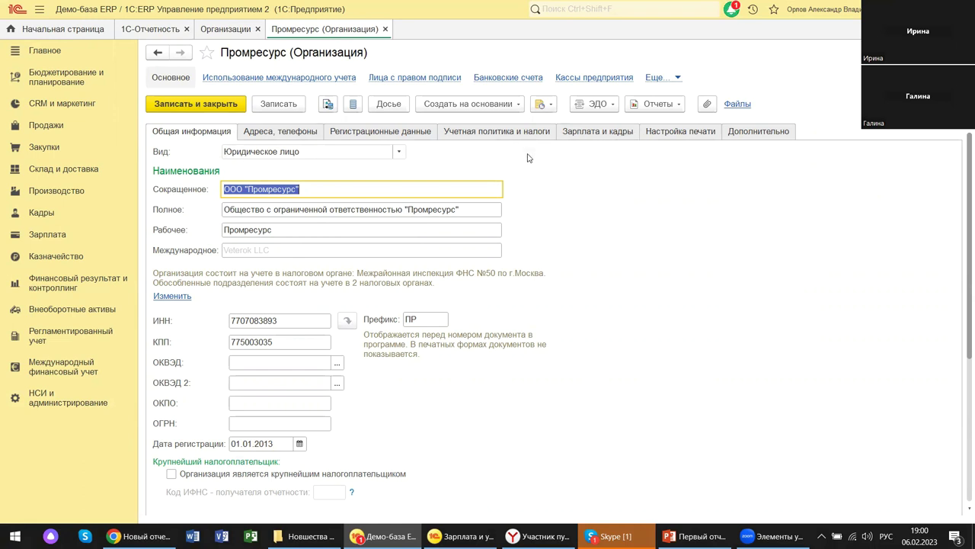
# - Enable "Уплачивается единый налоговый платеж" in the taxation system settings of Промресурс
pyautogui.click(463, 132)
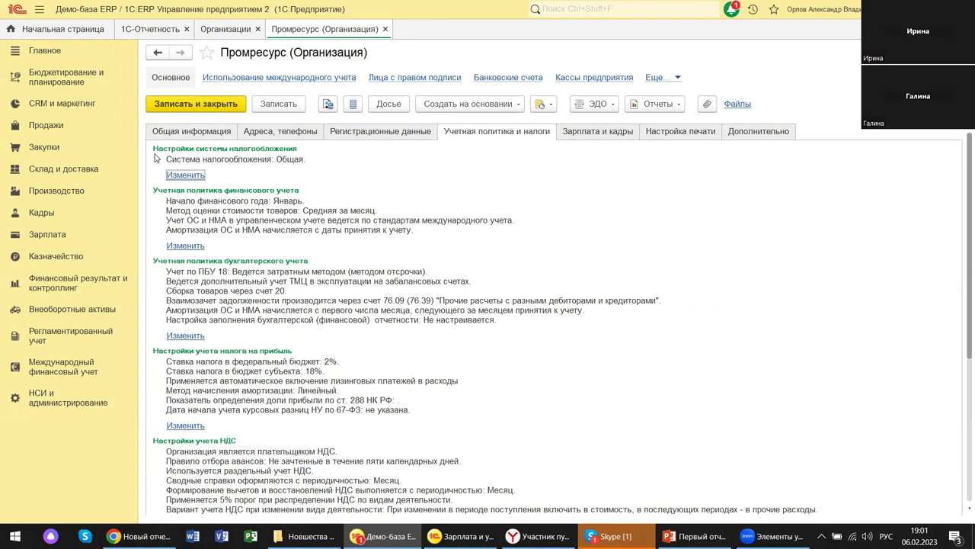
pyautogui.click(189, 176)
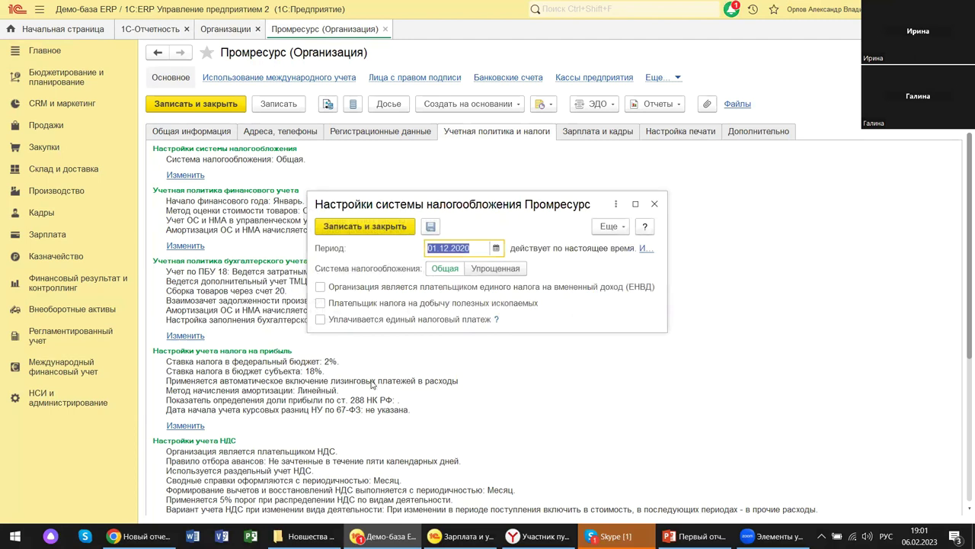
pyautogui.click(320, 319)
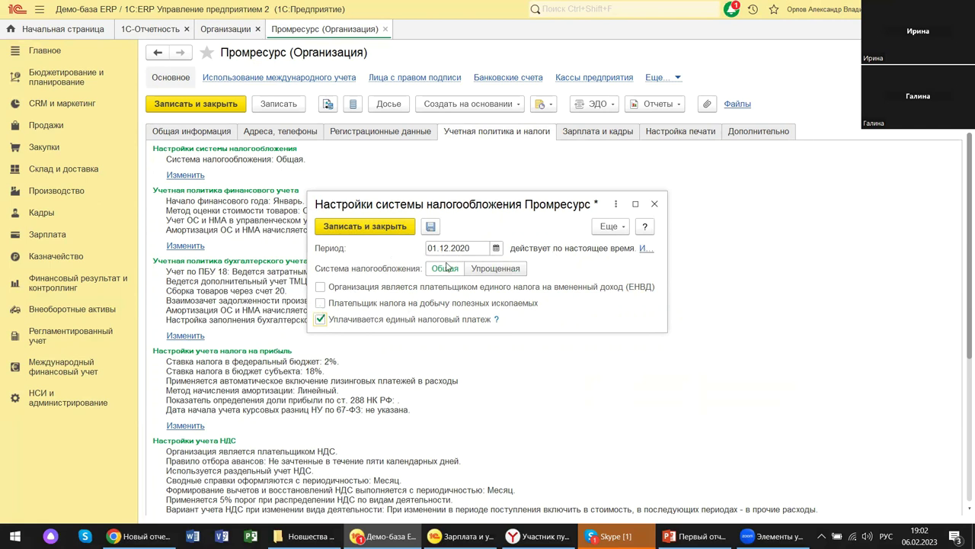
# - Set the taxation settings period to 01.01.2023, create it as a new setting and save it
pyautogui.click(495, 248)
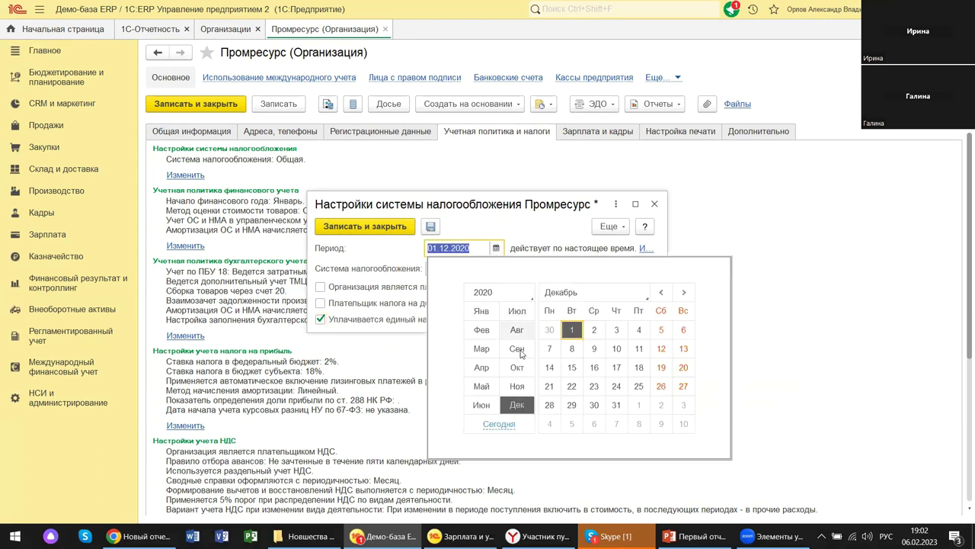
pyautogui.click(532, 299)
pyautogui.click(514, 348)
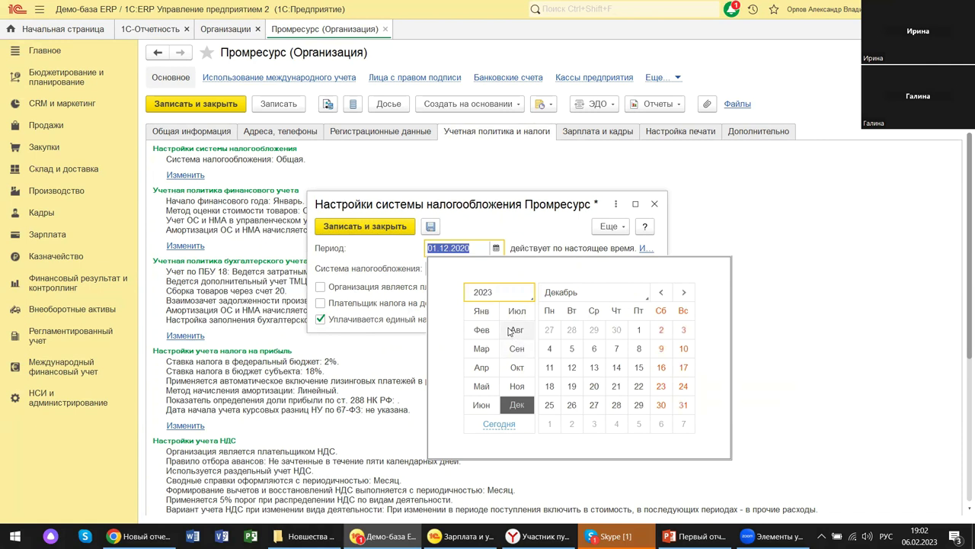
pyautogui.click(482, 310)
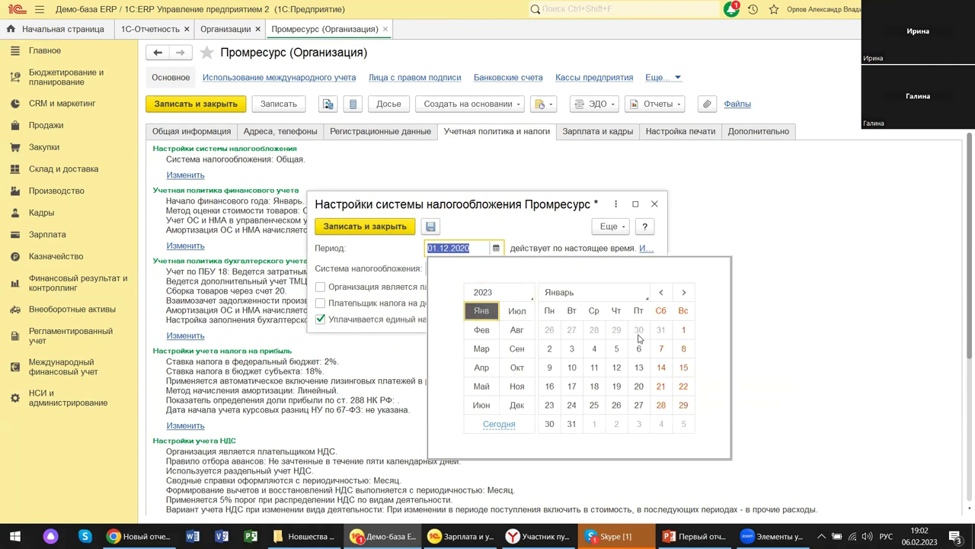
pyautogui.click(682, 332)
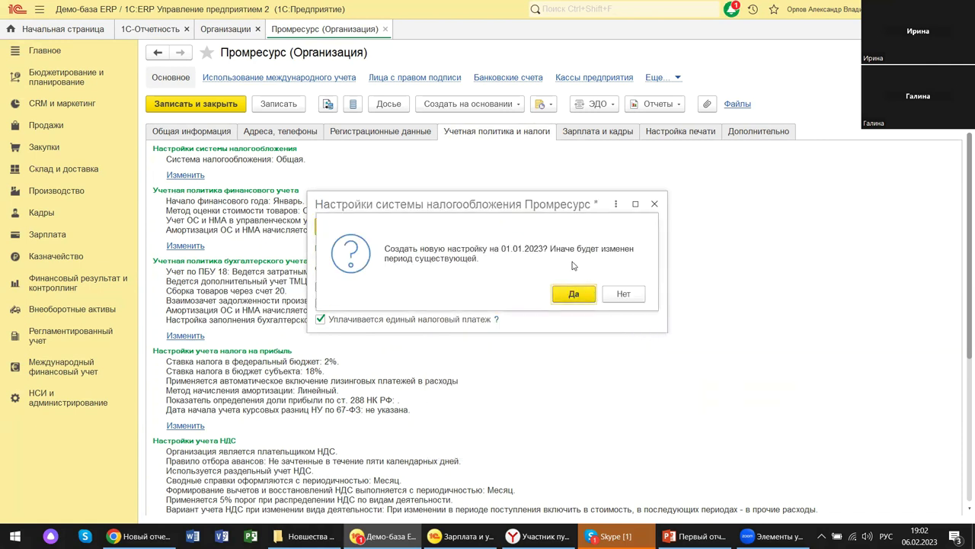
pyautogui.click(572, 296)
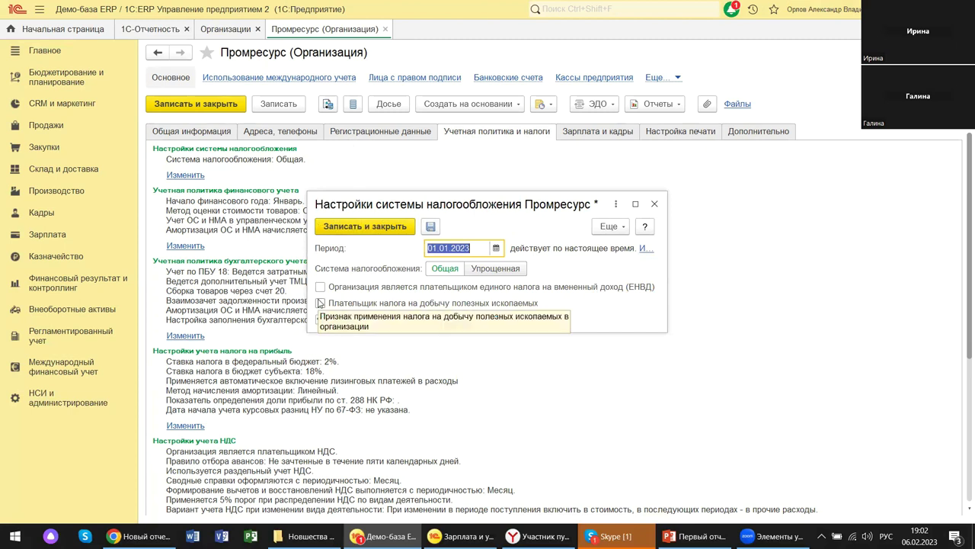
pyautogui.click(365, 226)
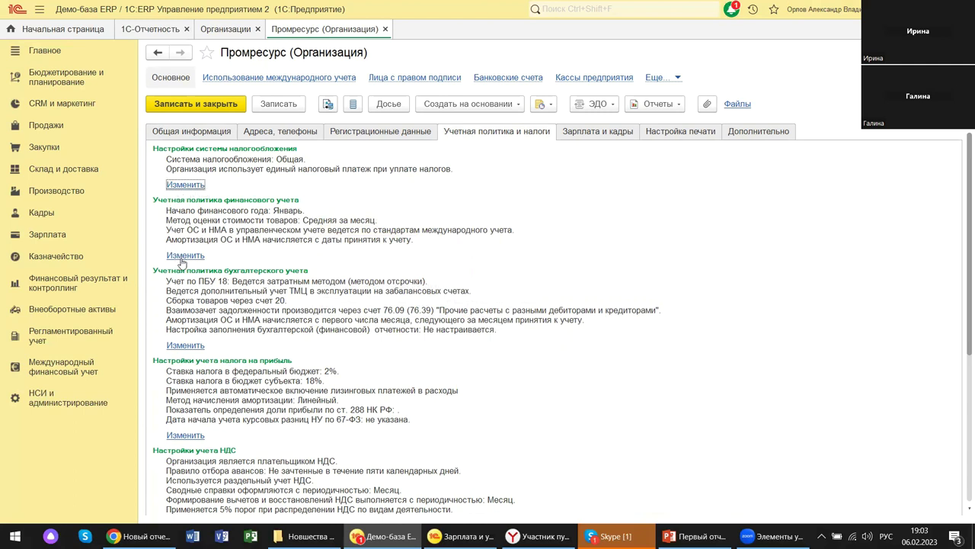
# - Review the financial accounting policy of Промресурс and its remaining accounting and tax settings
pyautogui.click(184, 256)
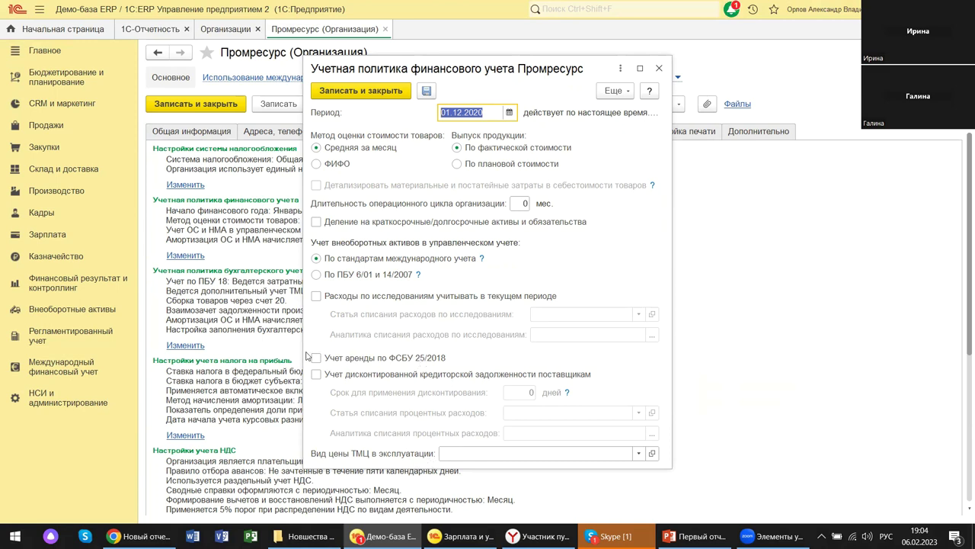
pyautogui.click(659, 68)
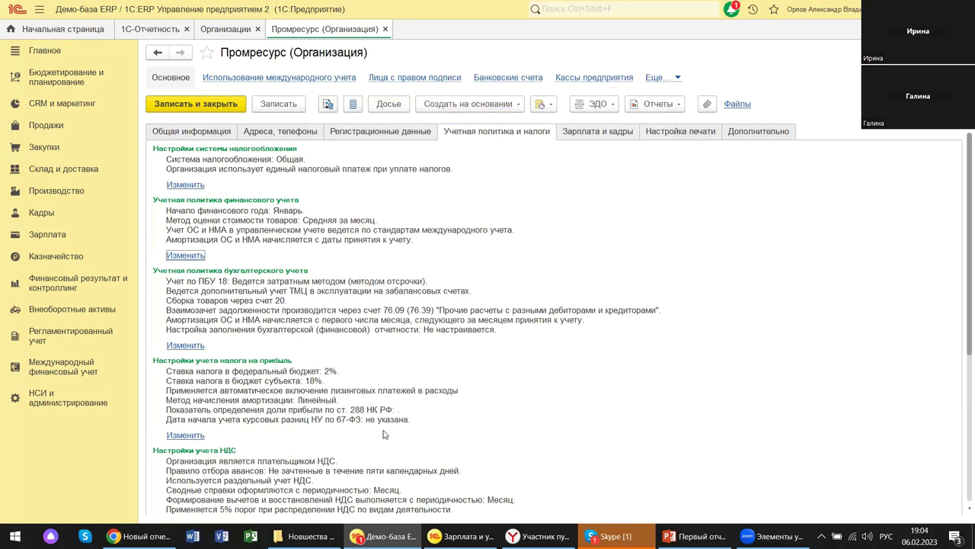
pyautogui.scroll(-2, 384, 434)
pyautogui.scroll(-4, 384, 434)
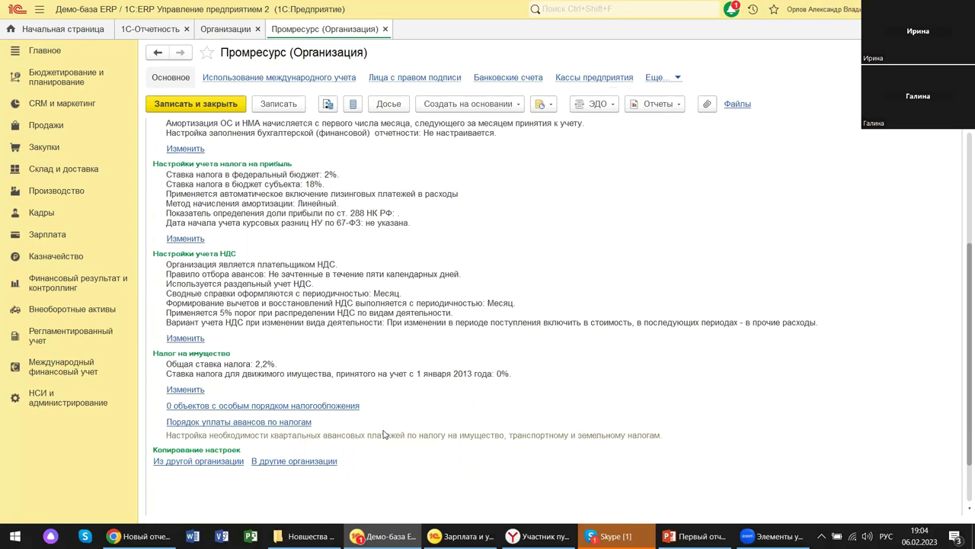
pyautogui.scroll(2, 384, 434)
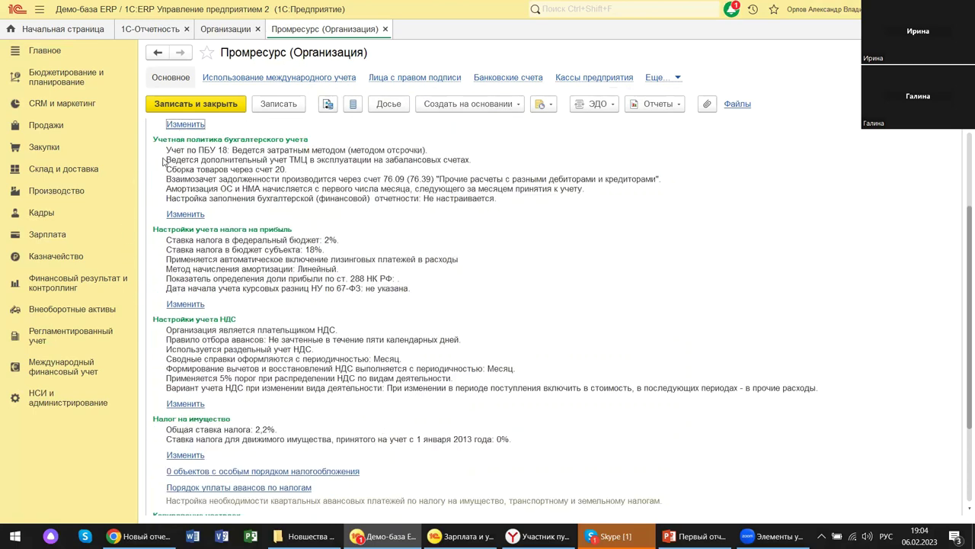
pyautogui.scroll(4, 540, 236)
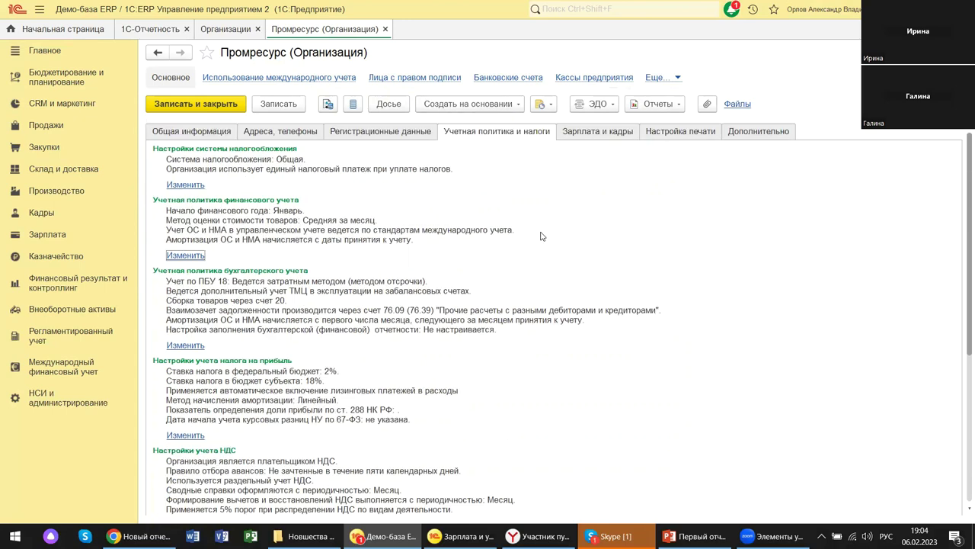
# - View the Воинский учет settings among the payroll and HR parameters of Промресурс
pyautogui.click(592, 134)
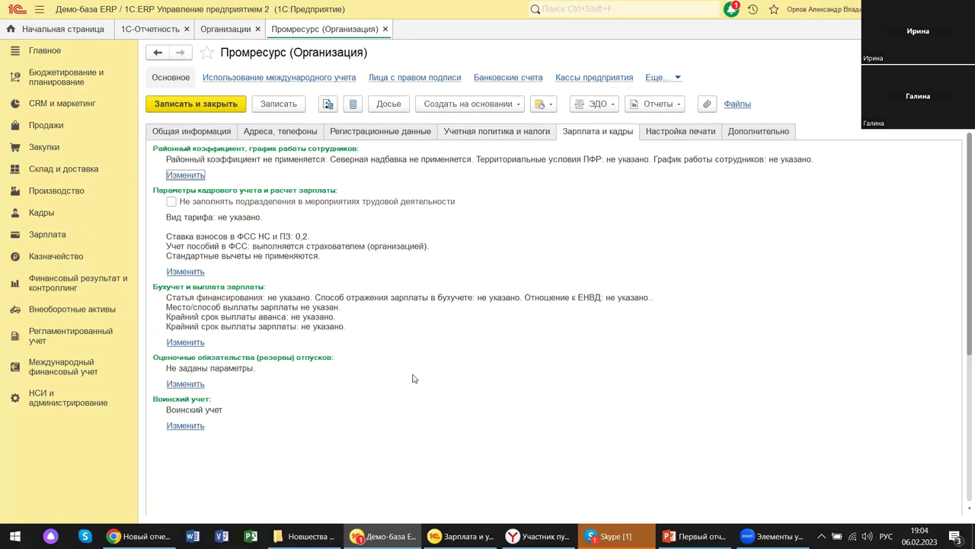
pyautogui.click(177, 427)
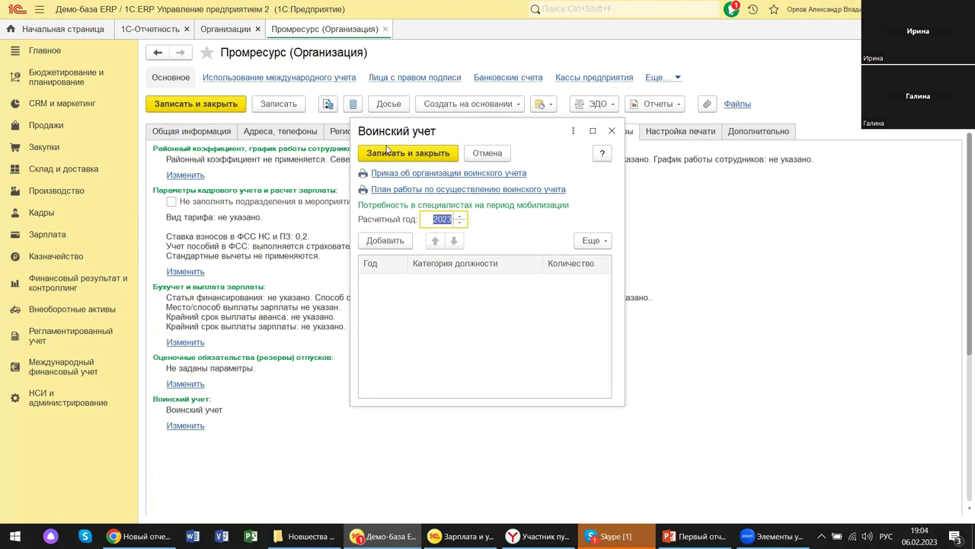
pyautogui.click(613, 131)
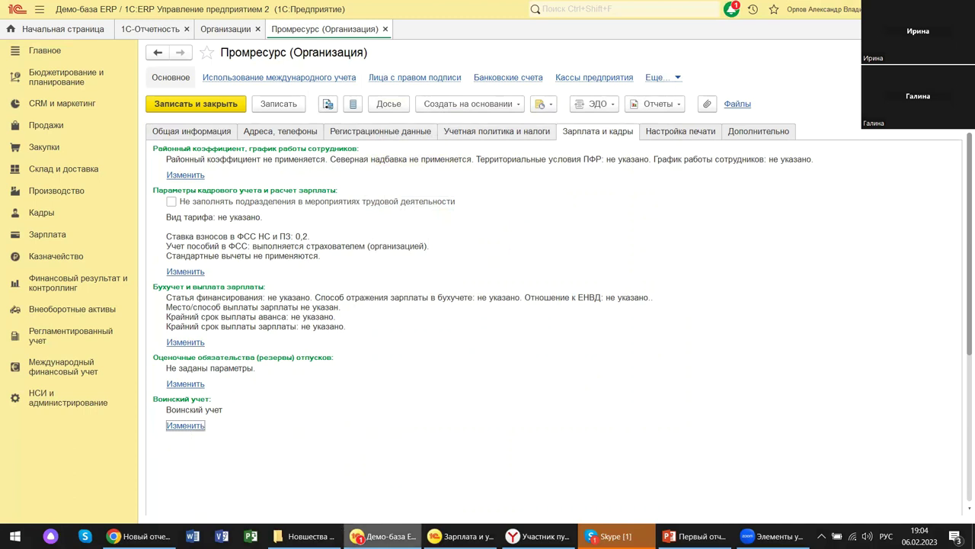
# - Look through the Кадры and Зарплата sections and the list of payroll reports in Отчеты по зарплате
pyautogui.moveTo(381, 535)
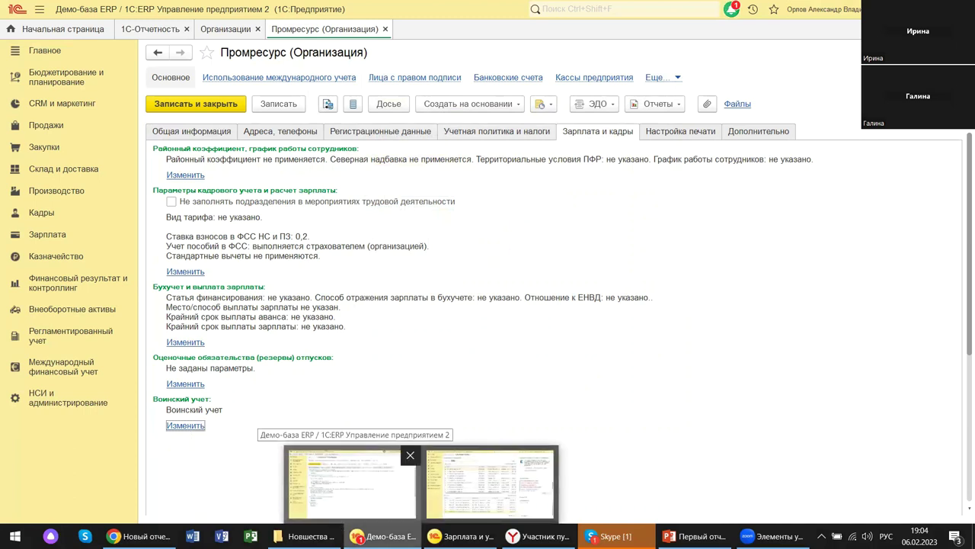
pyautogui.click(36, 219)
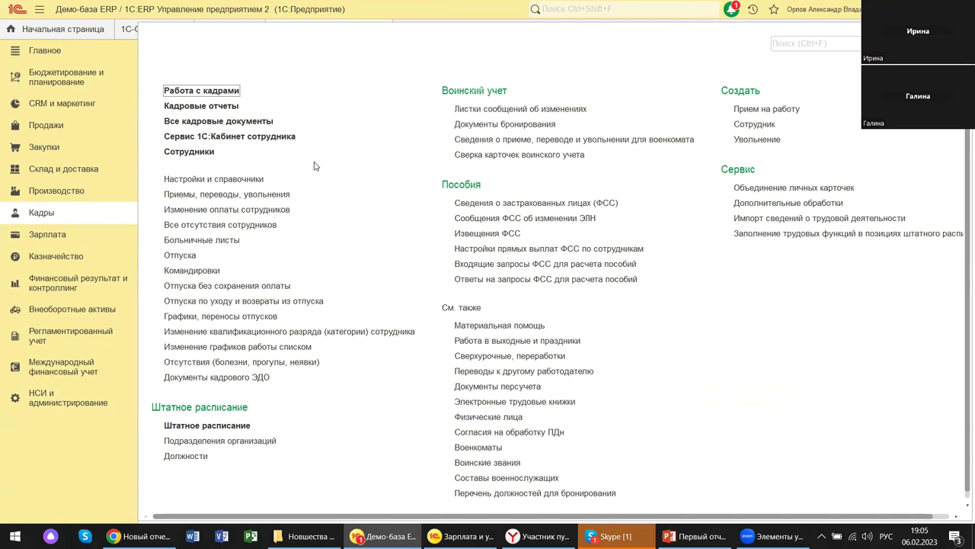
pyautogui.click(43, 236)
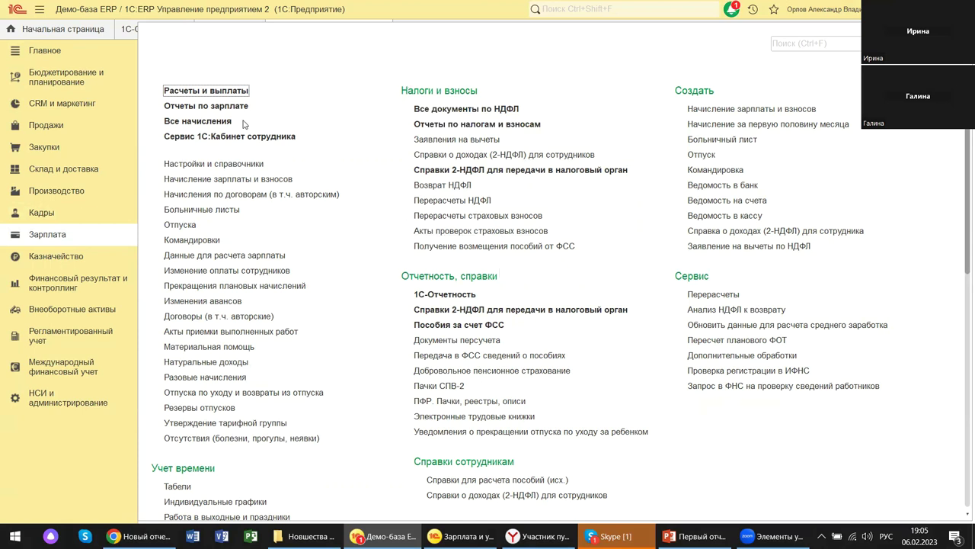
pyautogui.click(182, 109)
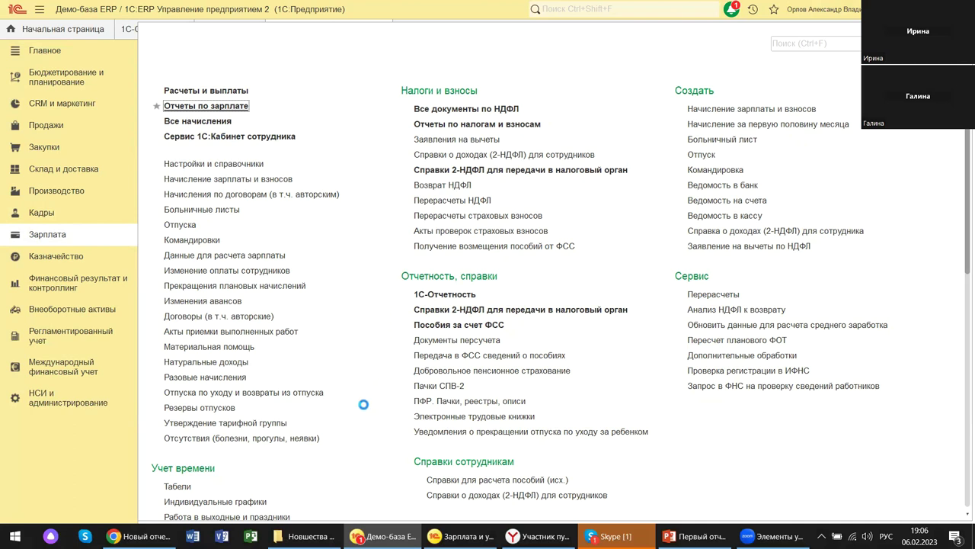
pyautogui.moveTo(616, 536)
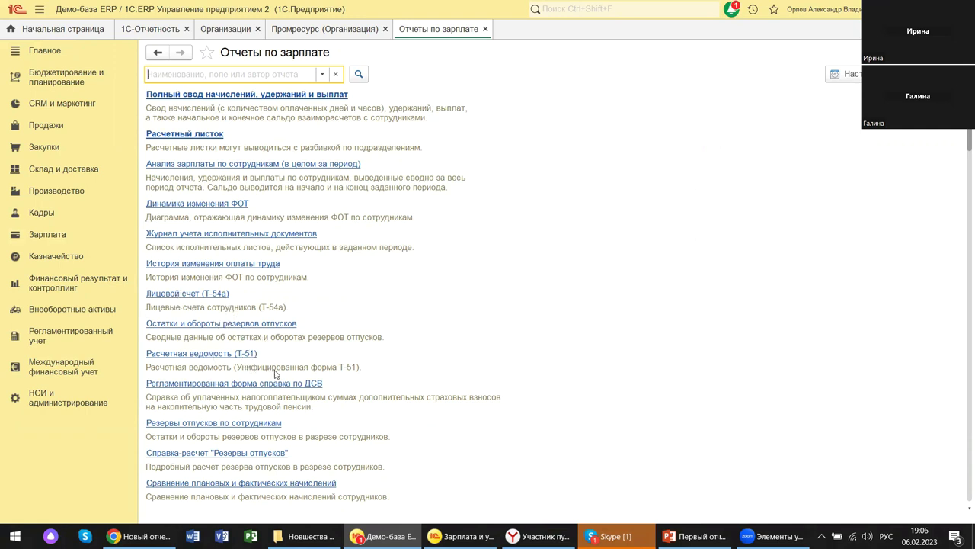
pyautogui.scroll(-2, 310, 388)
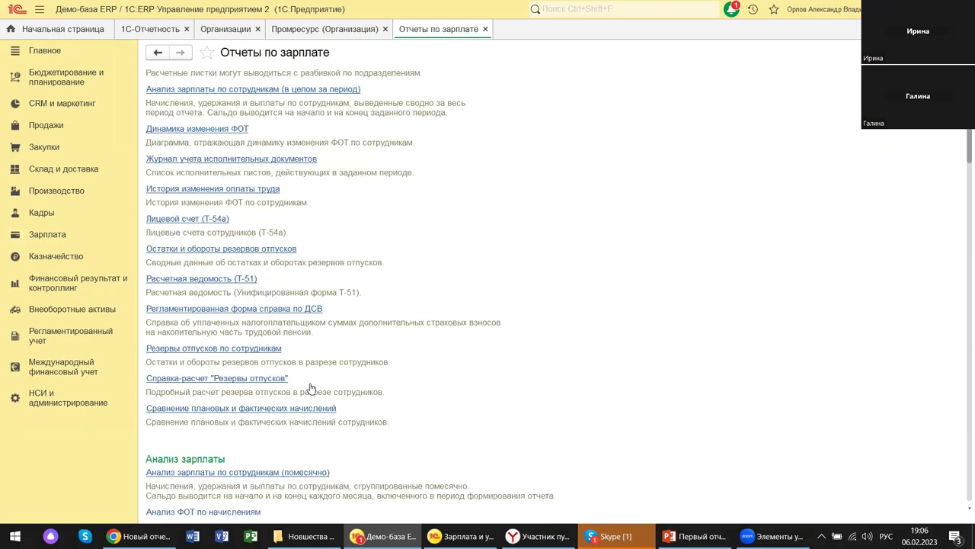
pyautogui.scroll(-4, 310, 388)
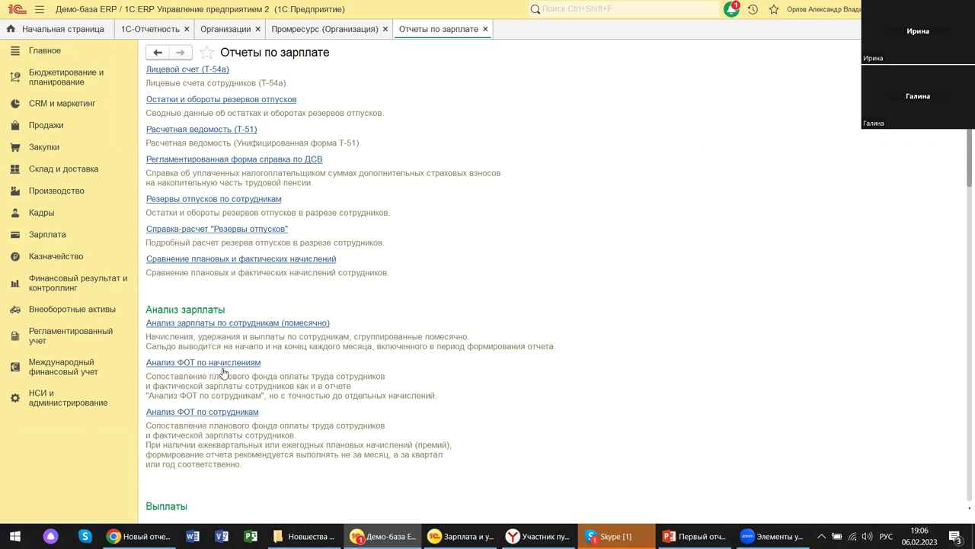
pyautogui.scroll(-10, 266, 413)
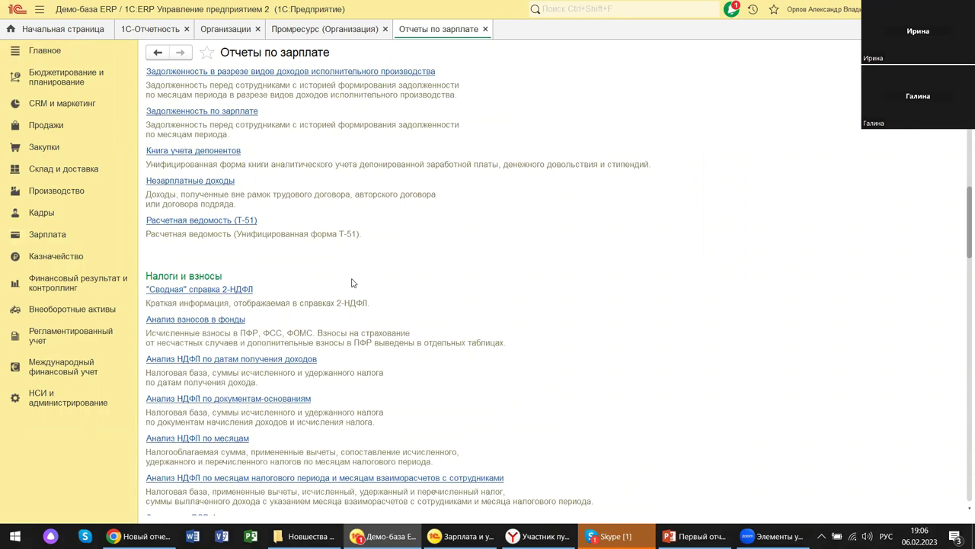
# - Close the payroll reports and the Промресурс organization card, and view the Регламентированный учет section
pyautogui.hotkey('ctrl', 'F4')
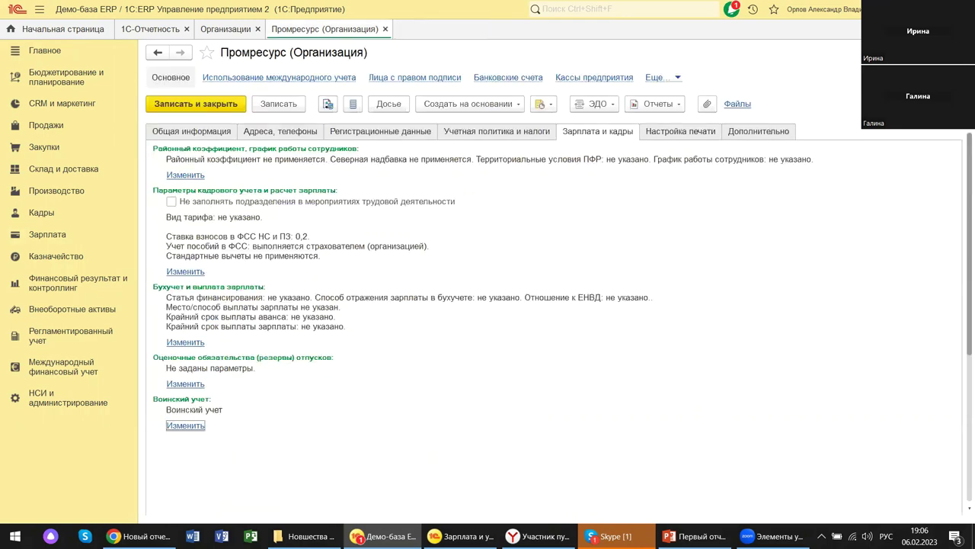
pyautogui.hotkey('ctrl', 'F4')
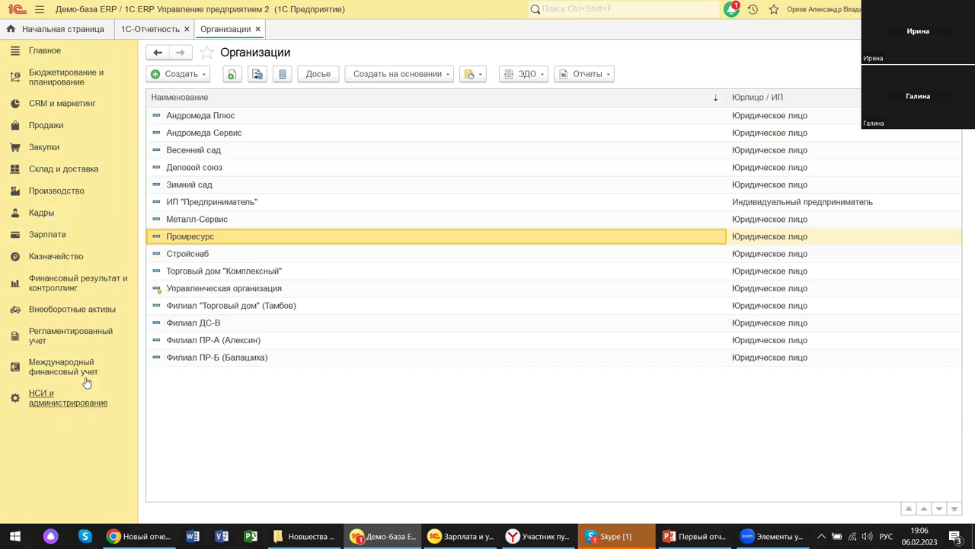
pyautogui.click(82, 336)
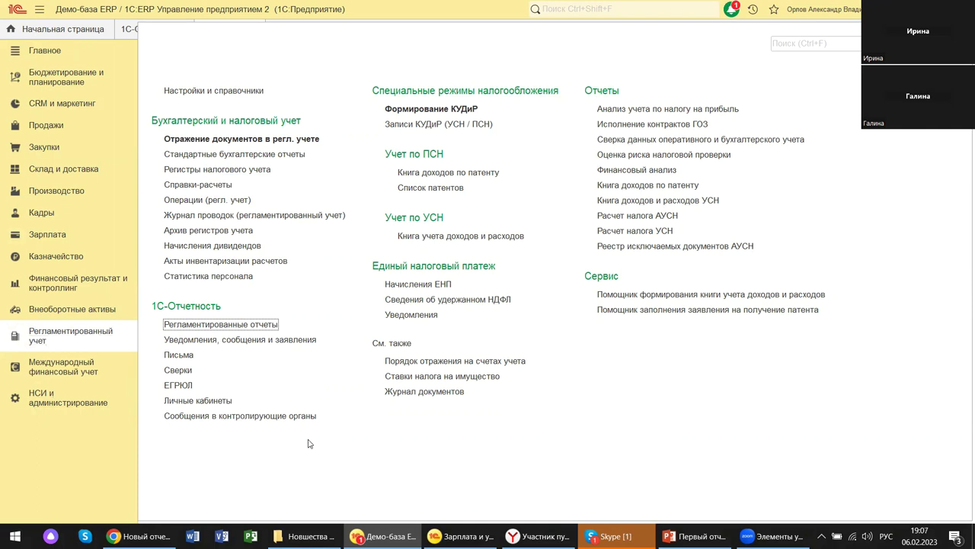
# - Switch to Зарплата и управление персоналом КОРП, open 1С-Отчетность from the reporting section and dismiss its promotional windows
pyautogui.moveTo(457, 536)
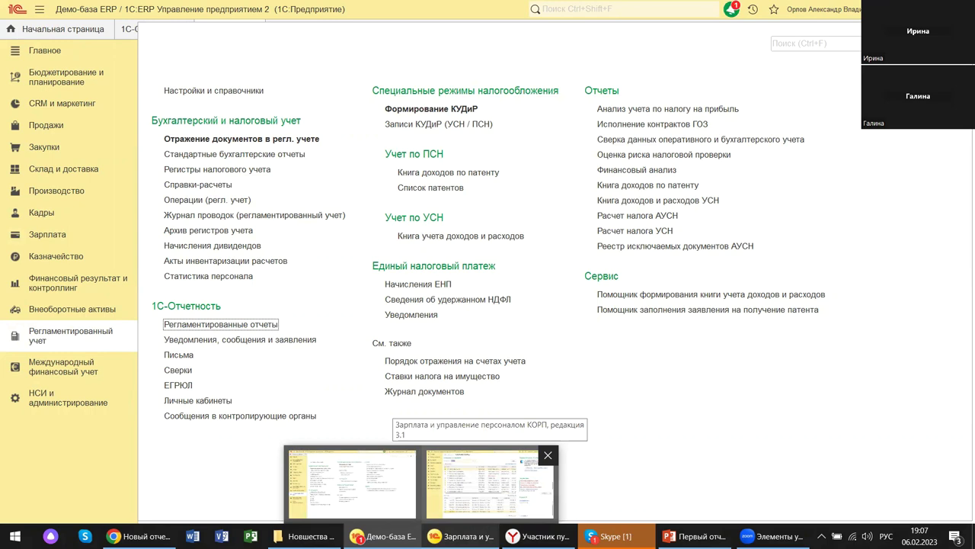
pyautogui.click(490, 482)
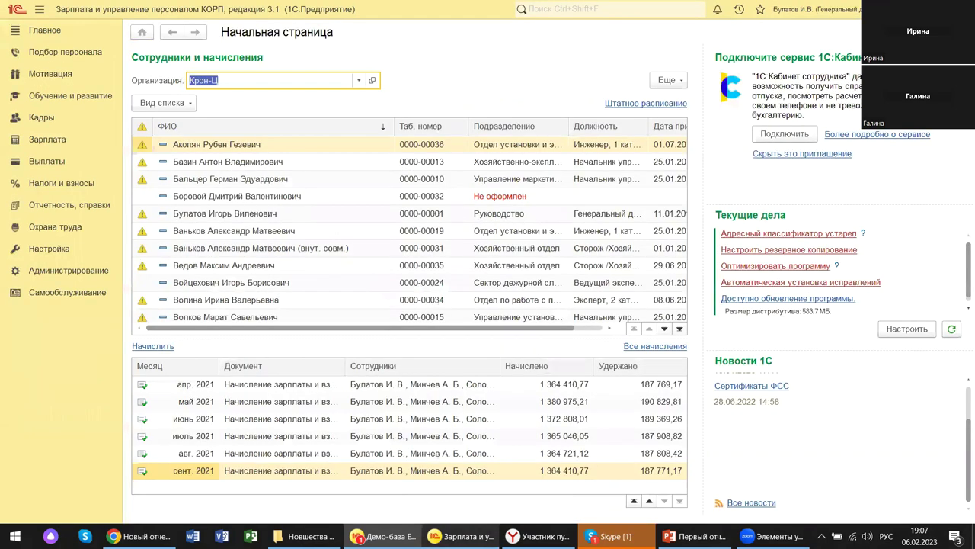
pyautogui.click(33, 206)
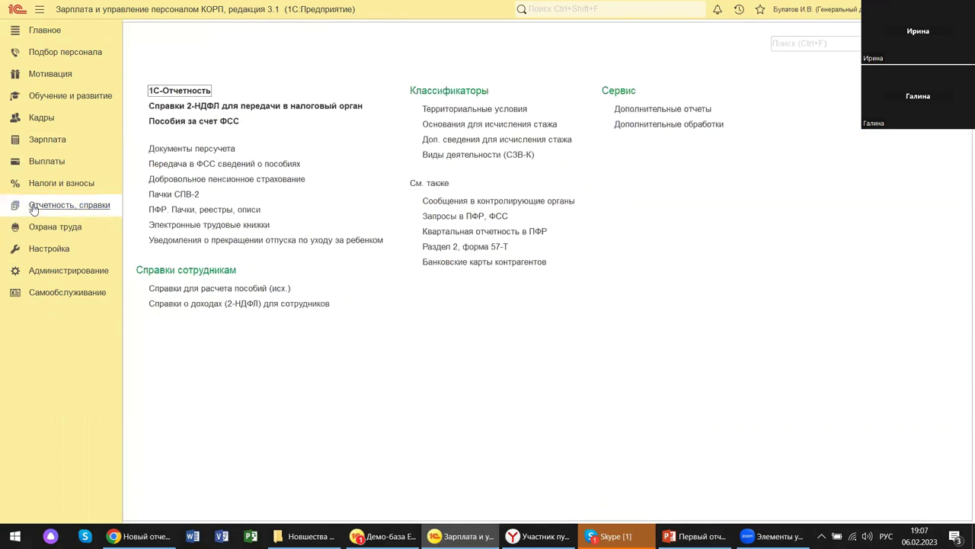
pyautogui.click(158, 92)
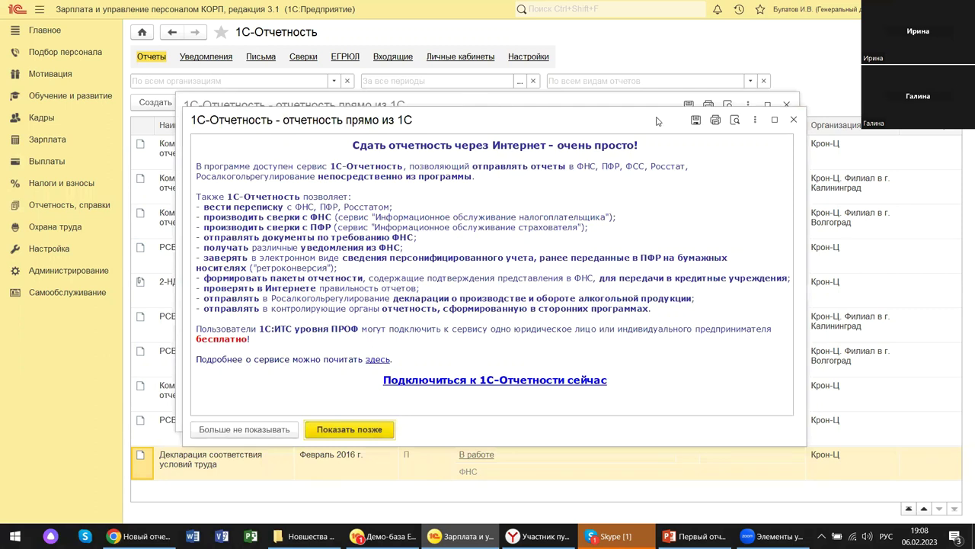
pyautogui.click(792, 119)
pyautogui.press('Escape')
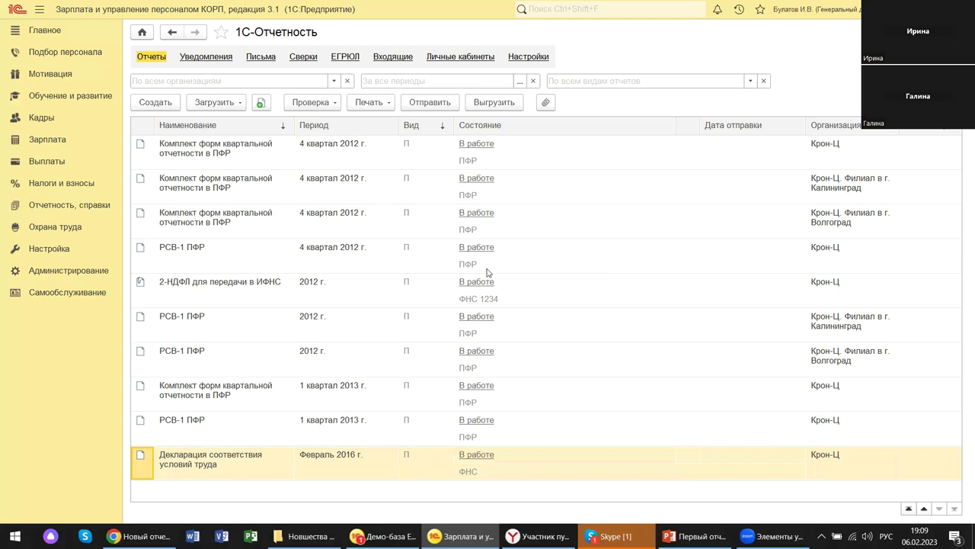
pyautogui.press('super+e')
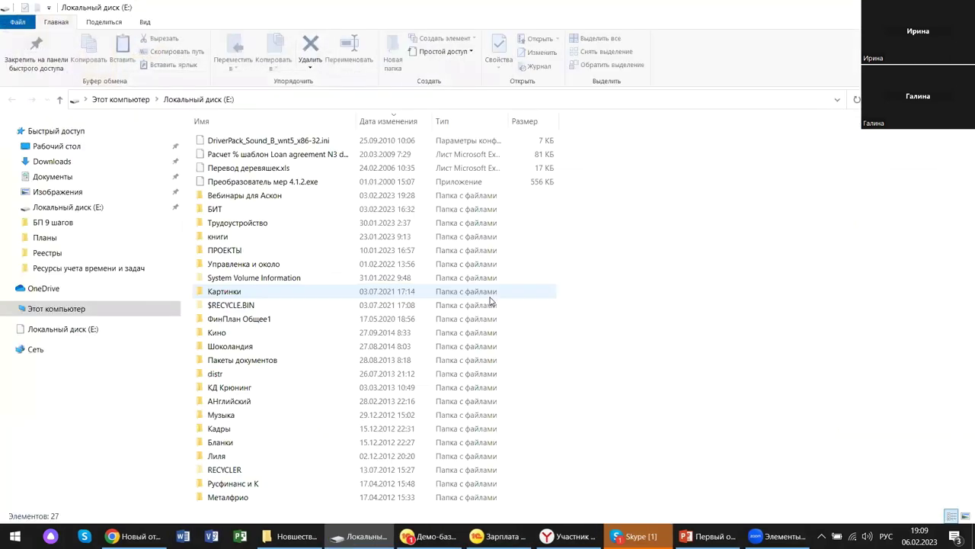
pyautogui.hotkey('alt', 'Tab')
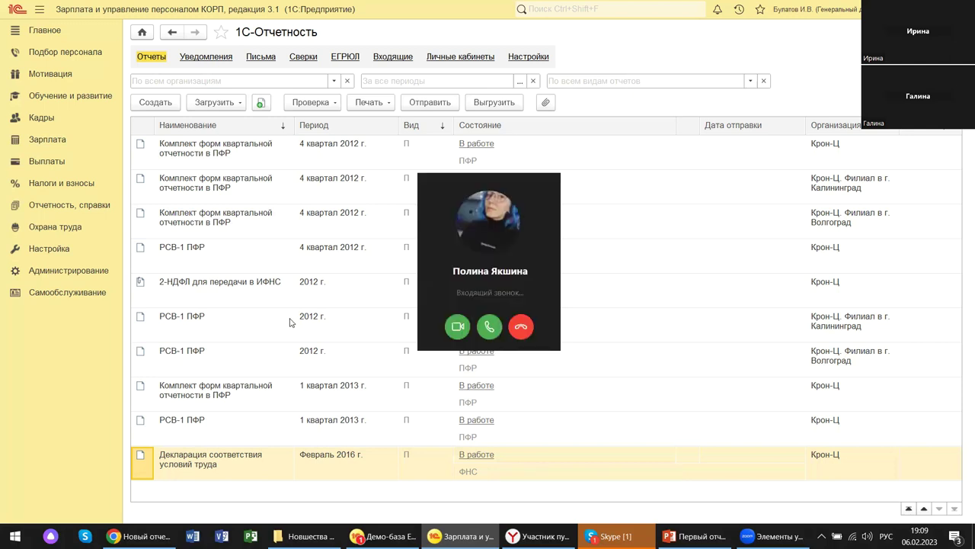
pyautogui.click(523, 328)
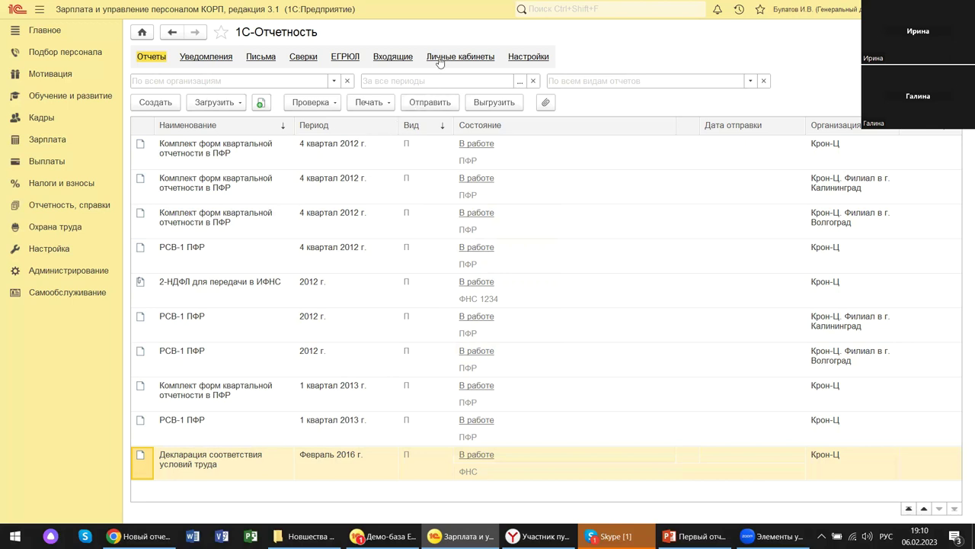
# - Switch to the PowerPoint presentation "Первый отчет в объединенный фонд" and show slide 8 on the ЕФС-1 submission deadlines
pyautogui.moveTo(649, 537)
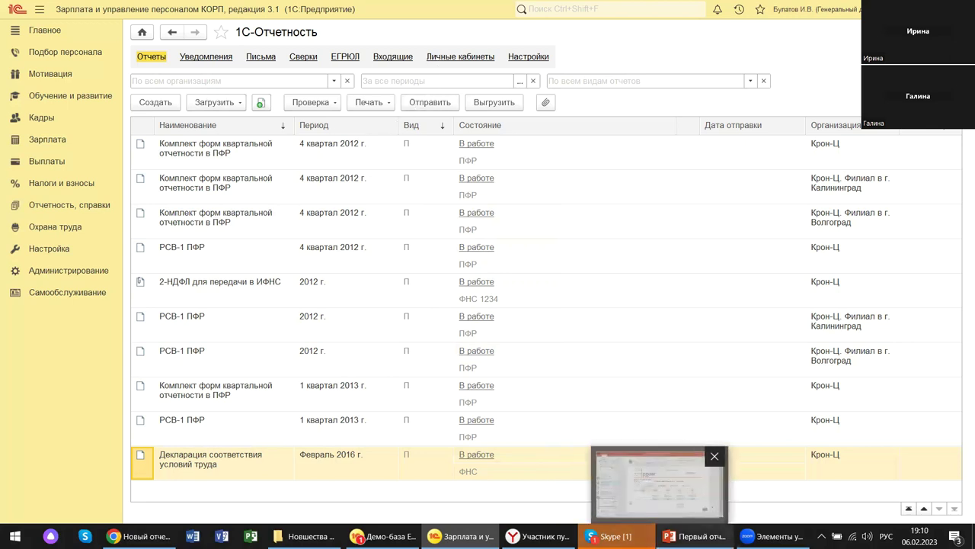
pyautogui.moveTo(693, 536)
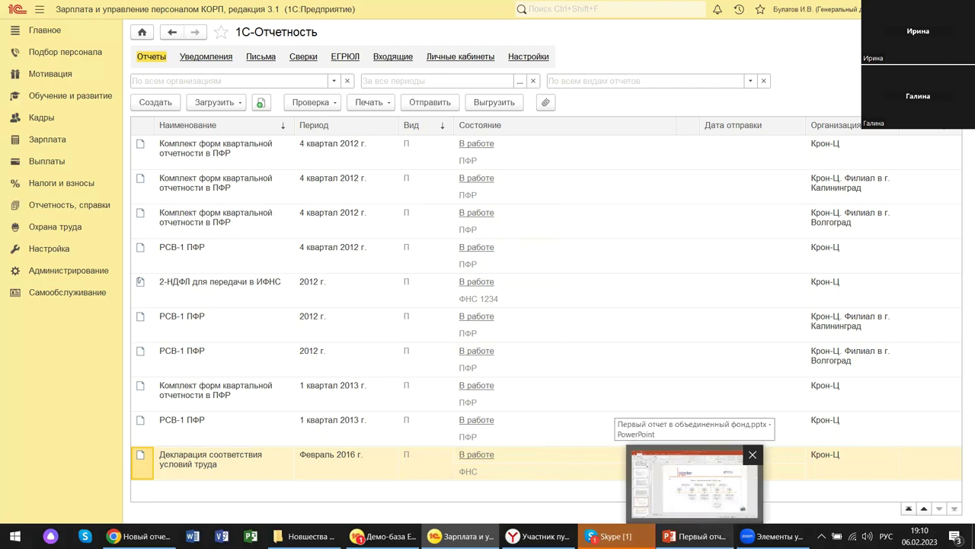
pyautogui.click(693, 484)
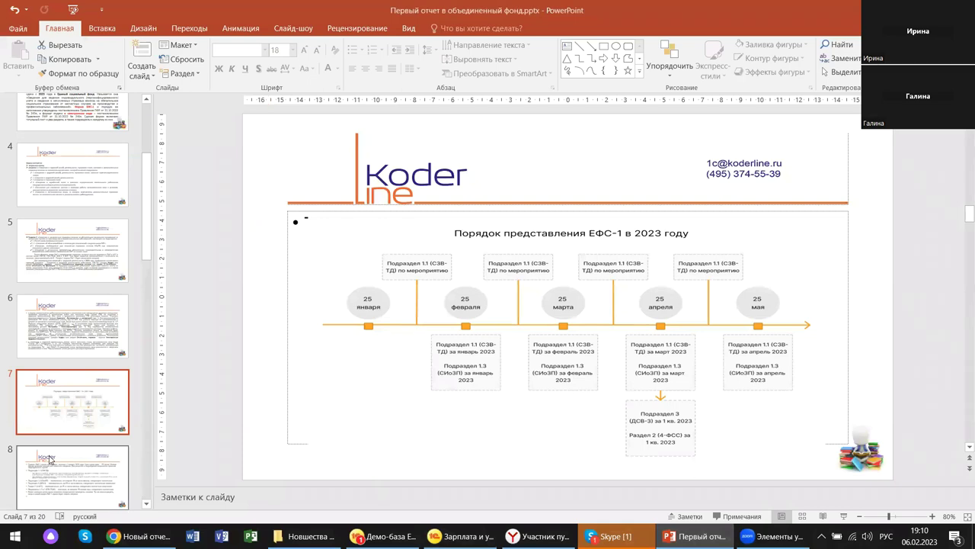
pyautogui.click(42, 479)
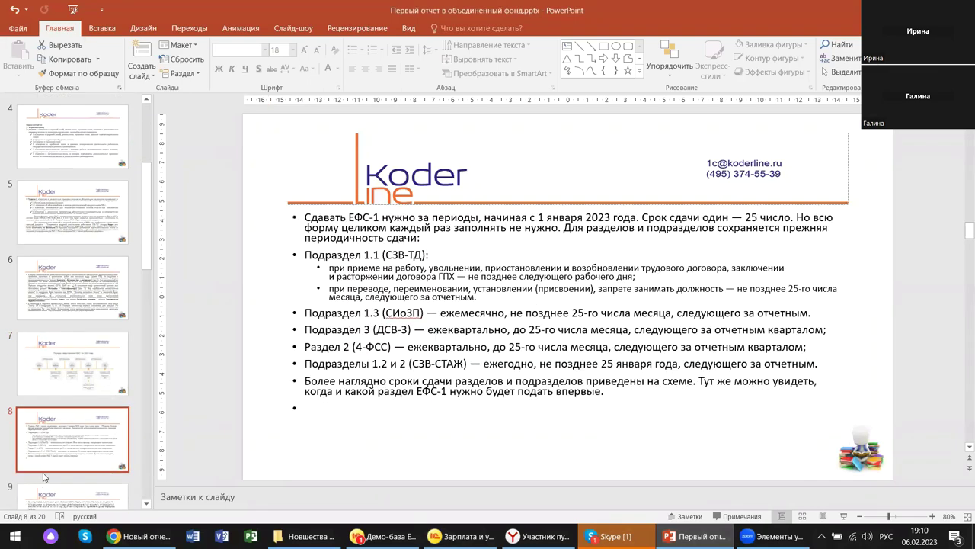
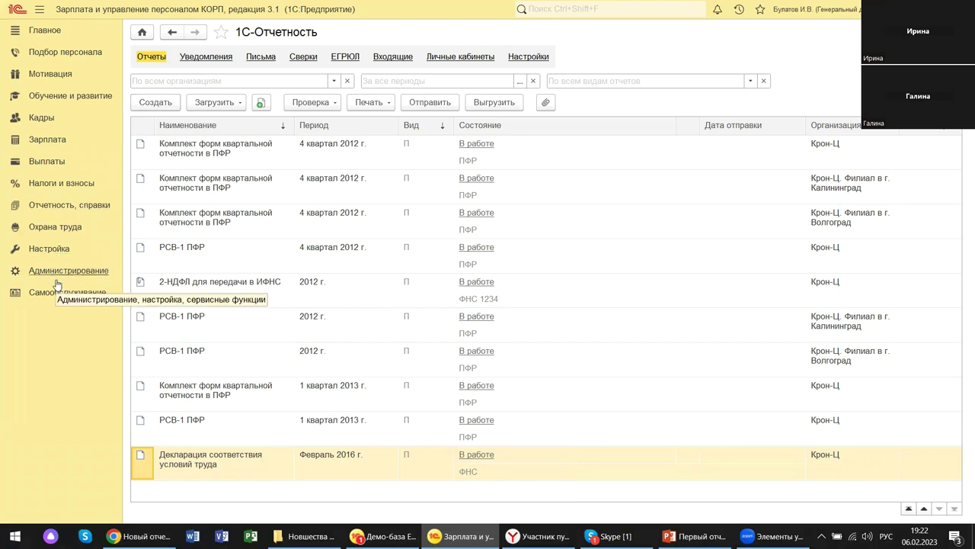
# - View the Отчетность, справки section in the payroll program, and switch to 1C:ERP to view the Воинский учет commands of Кадры
pyautogui.click(43, 211)
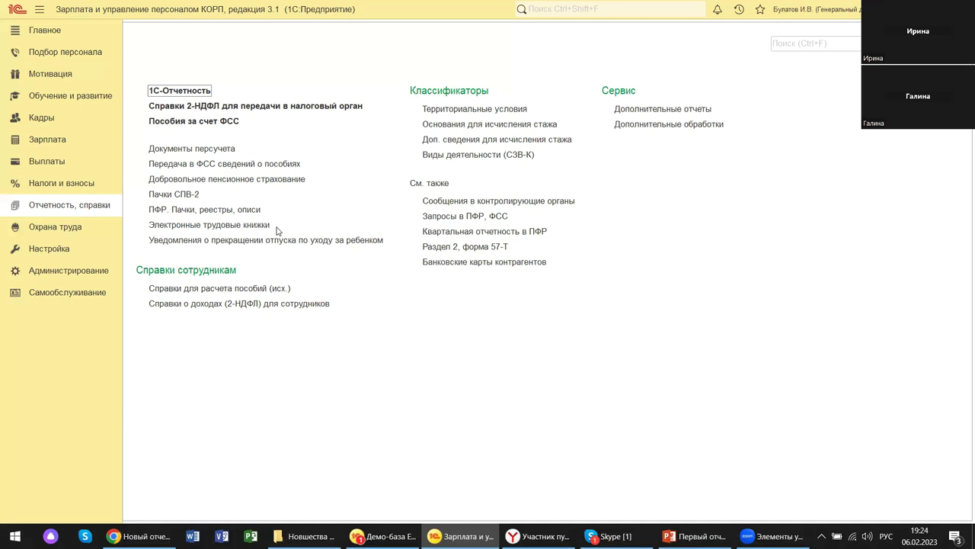
pyautogui.moveTo(137, 535)
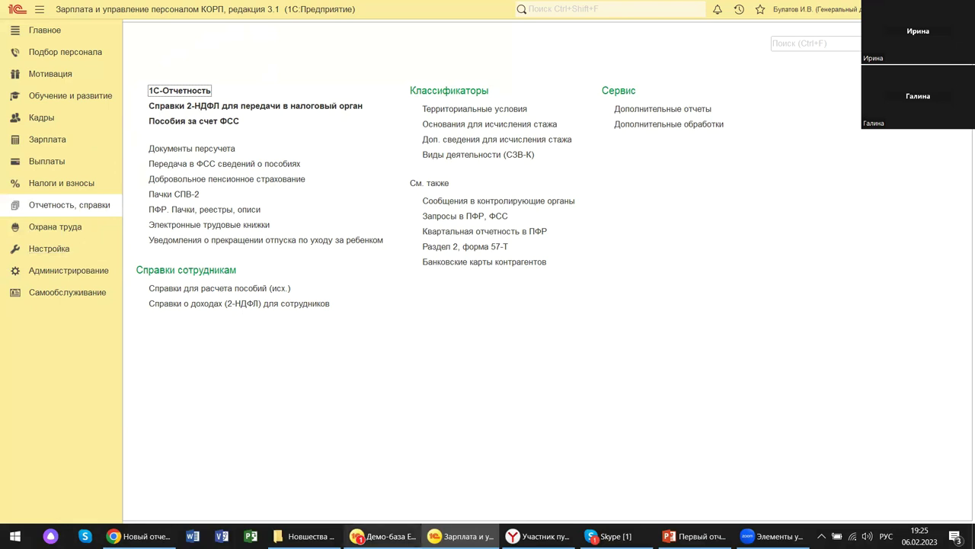
pyautogui.click(383, 536)
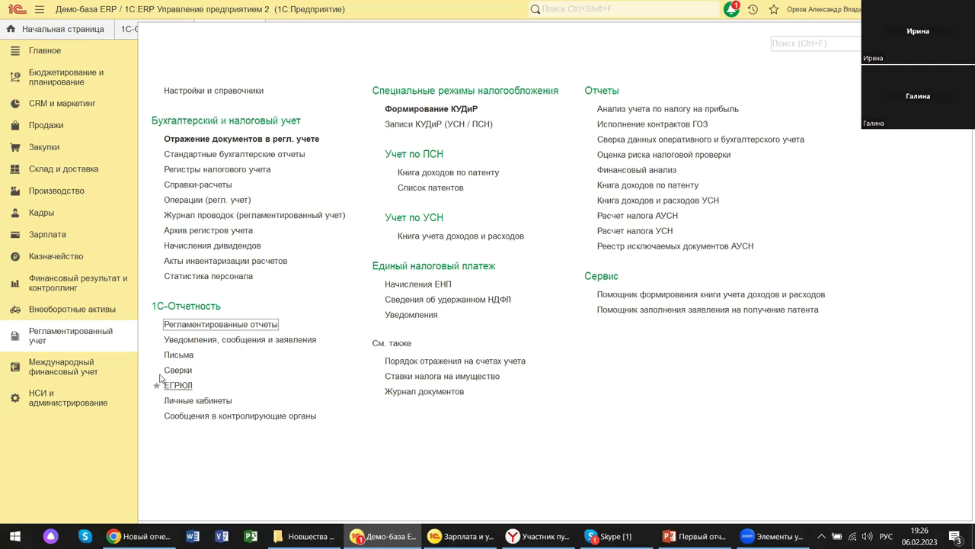
pyautogui.click(32, 215)
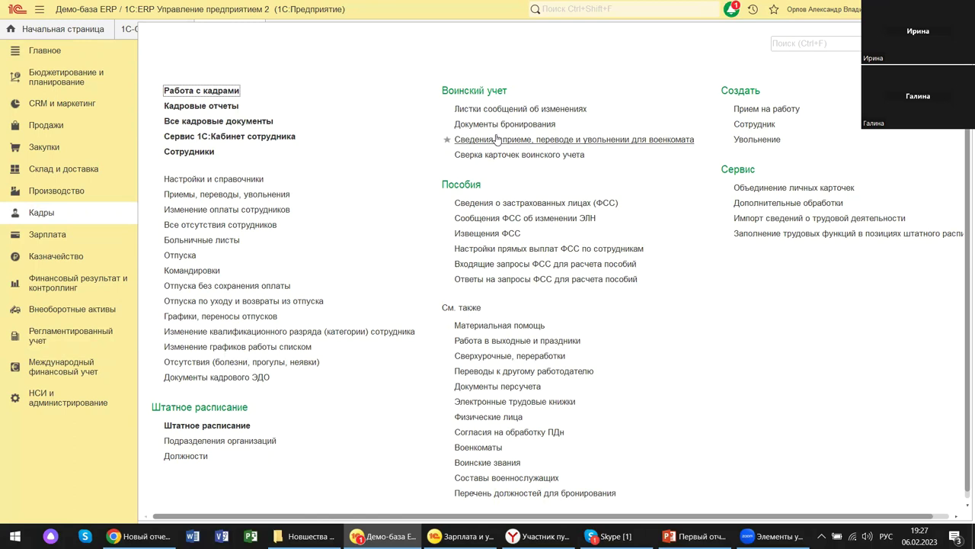
pyautogui.click(496, 140)
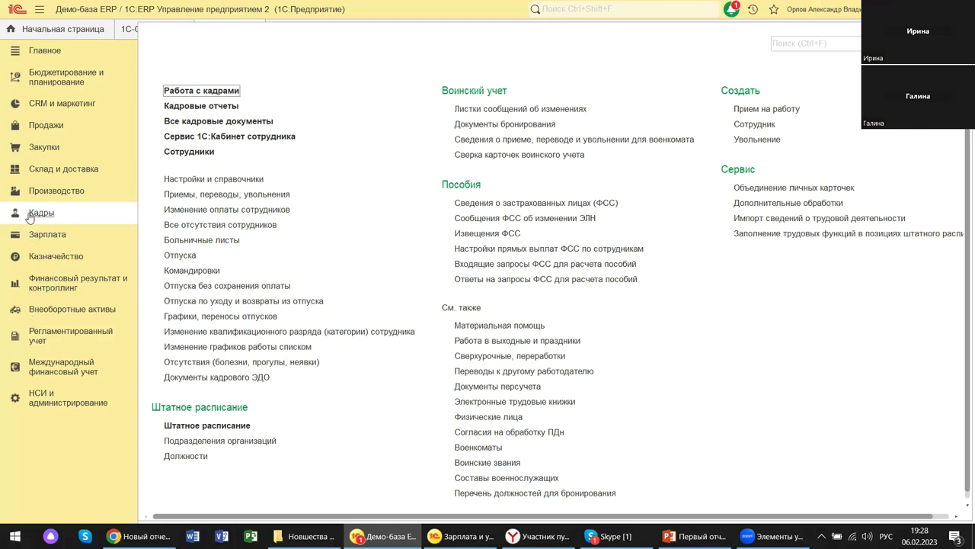
# - Open the regulated reports from Регламентированный учет, start creating a report and compare the favourite and full lists of report types
pyautogui.click(48, 336)
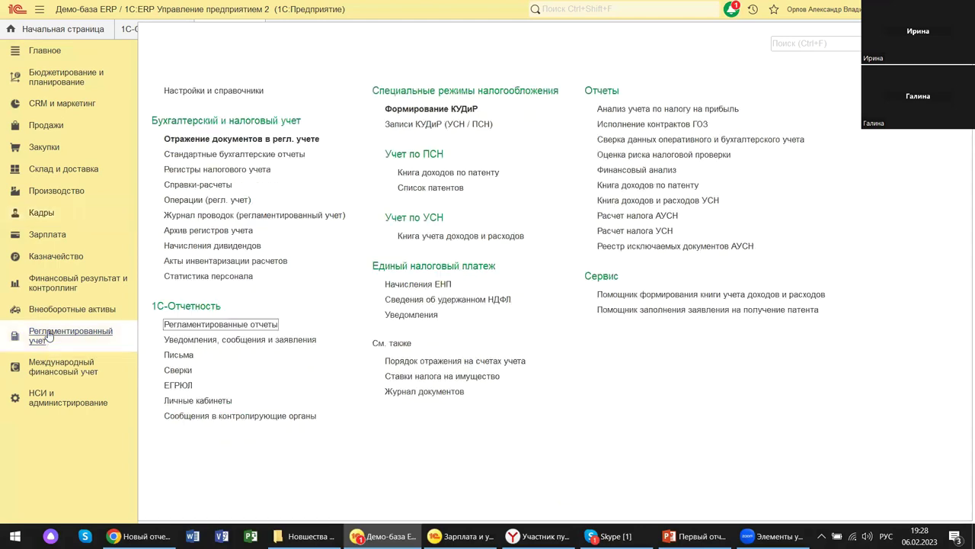
pyautogui.click(199, 325)
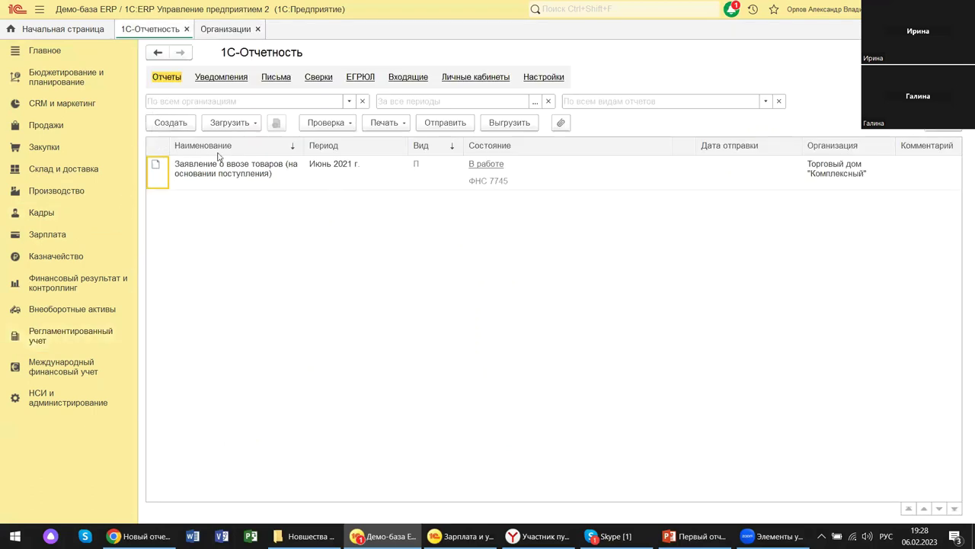
pyautogui.click(160, 127)
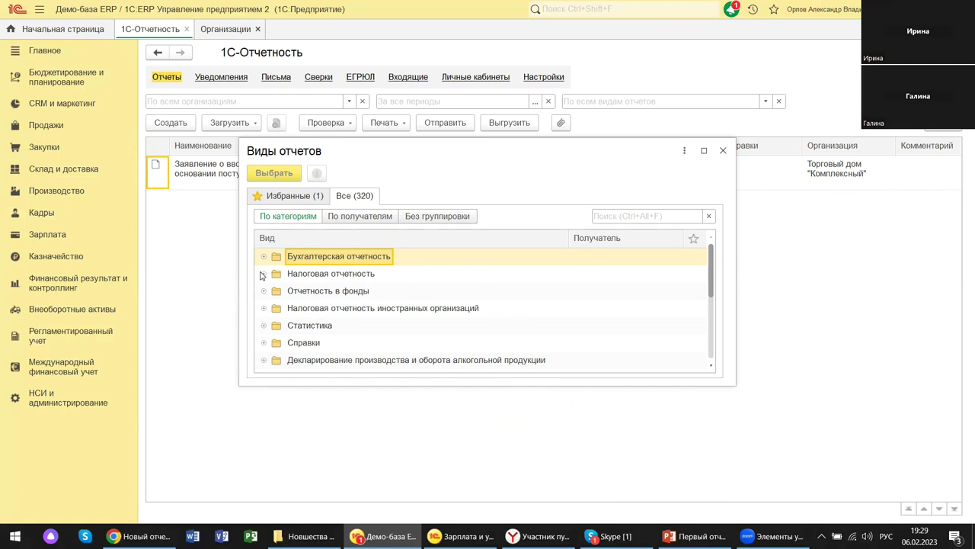
pyautogui.click(273, 199)
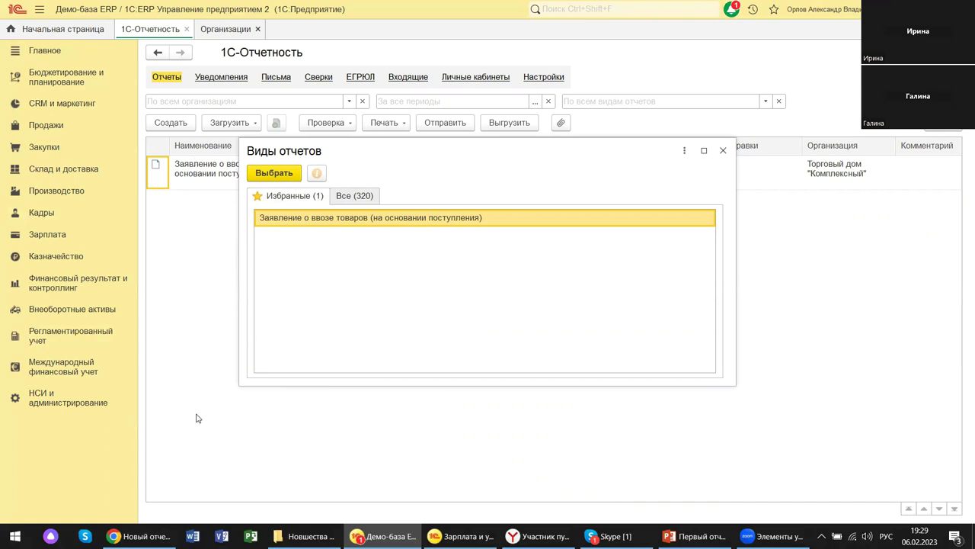
pyautogui.click(345, 197)
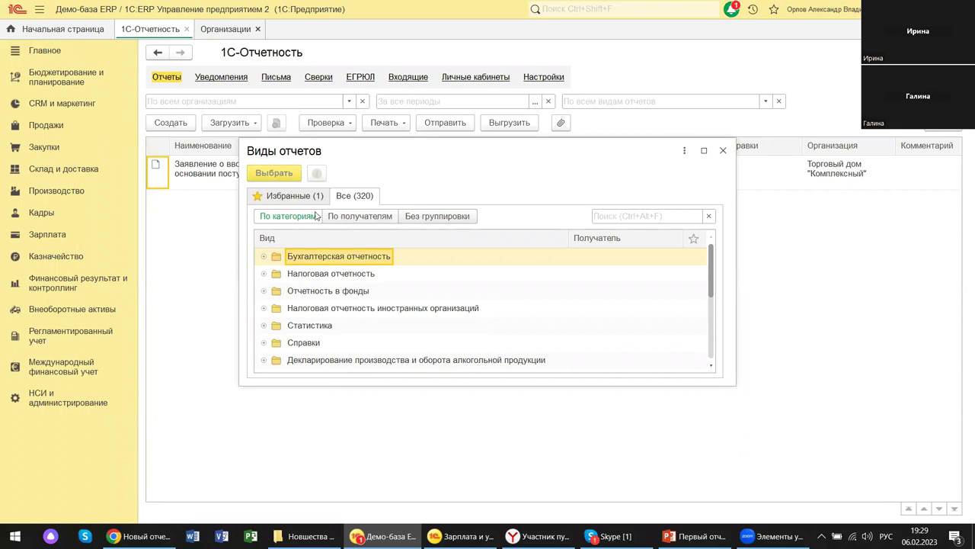
# - Examine the report types under Бухгалтерская отчетность and Налоговая отчетность, and collapse the tax reporting category
pyautogui.click(264, 258)
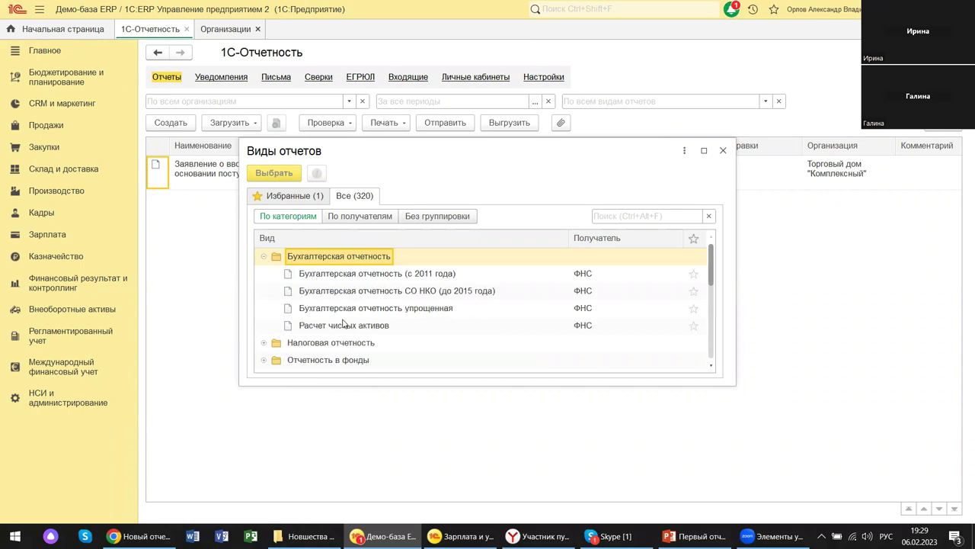
pyautogui.click(265, 342)
pyautogui.scroll(-3, 378, 328)
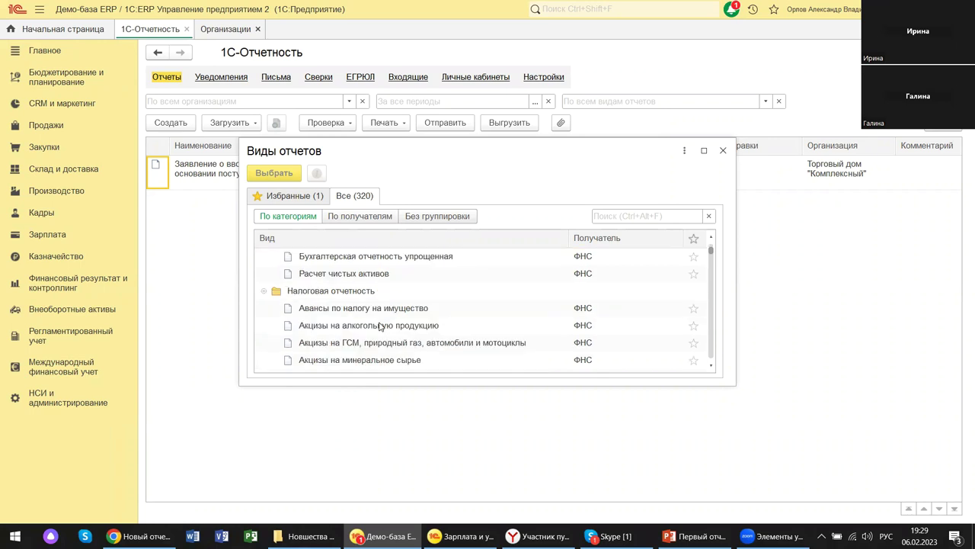
pyautogui.scroll(-2, 379, 326)
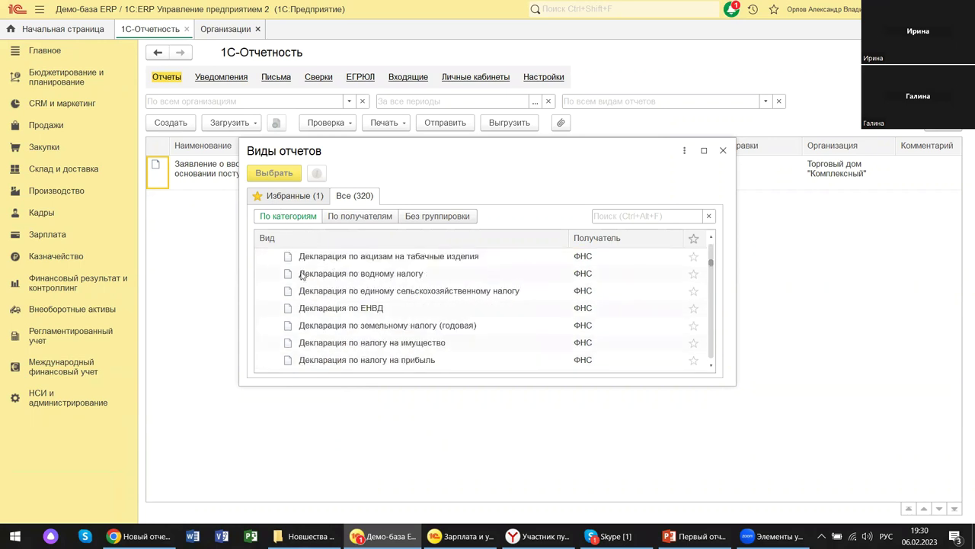
pyautogui.scroll(-3, 305, 288)
pyautogui.scroll(3, 301, 286)
pyautogui.scroll(3, 291, 285)
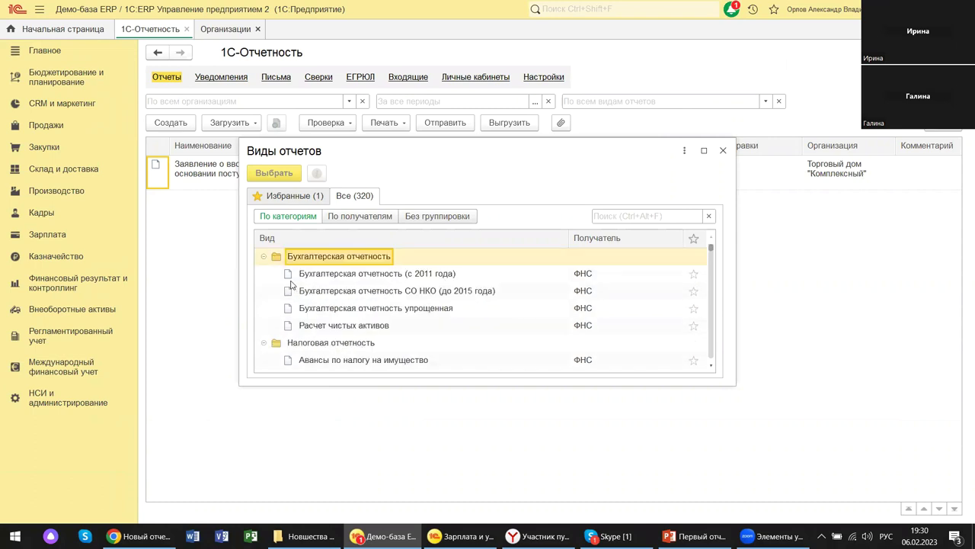
pyautogui.scroll(-1, 290, 285)
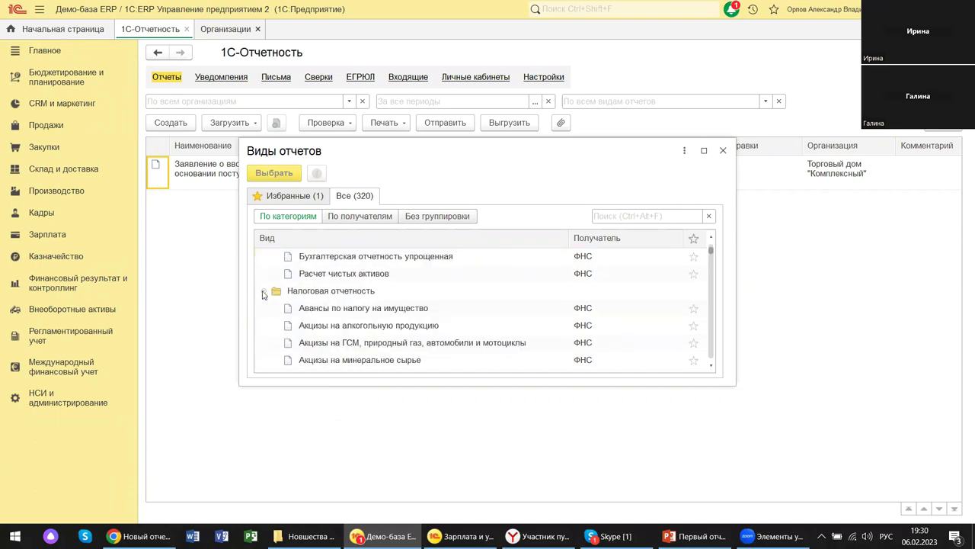
pyautogui.click(263, 292)
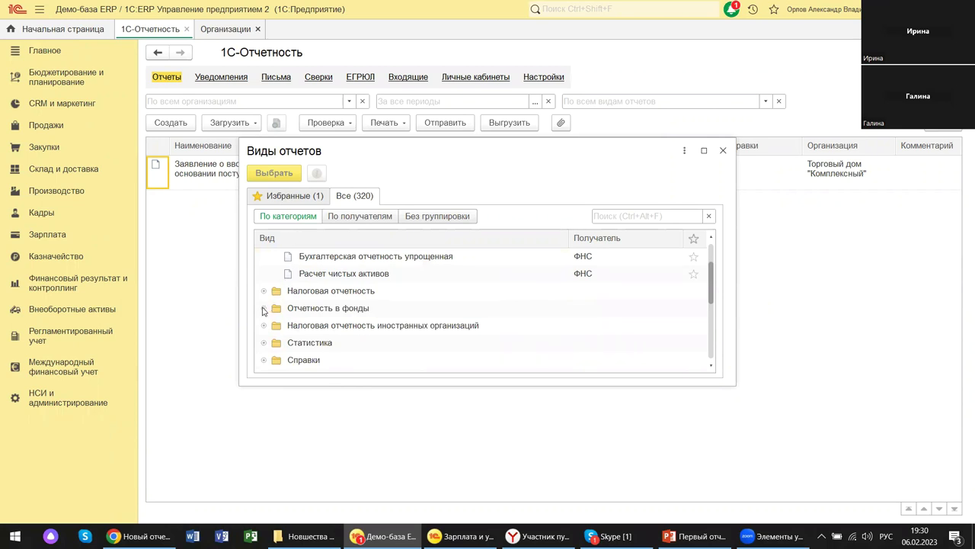
# - Expand the Отчетность в фонды category and look through its ФСС and ПФР report types
pyautogui.click(263, 309)
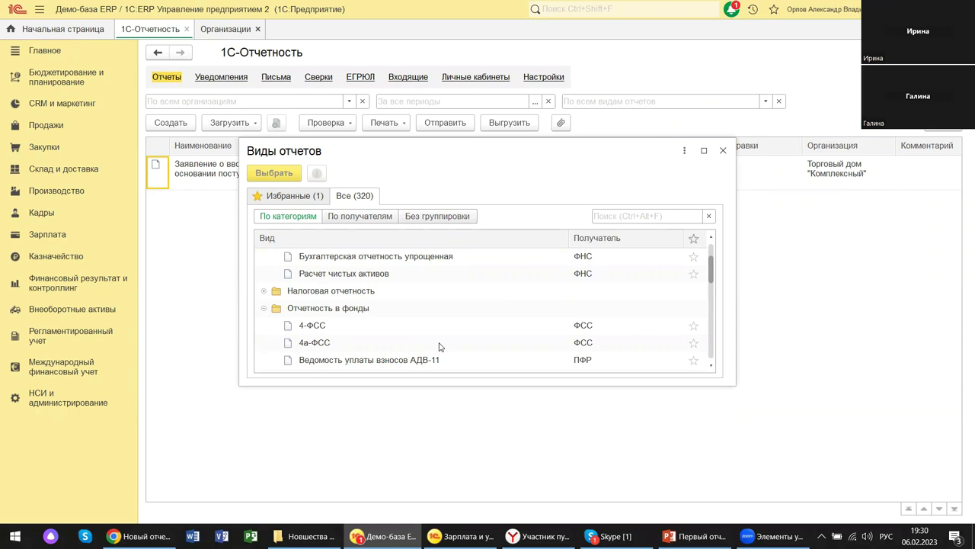
pyautogui.scroll(-1, 440, 347)
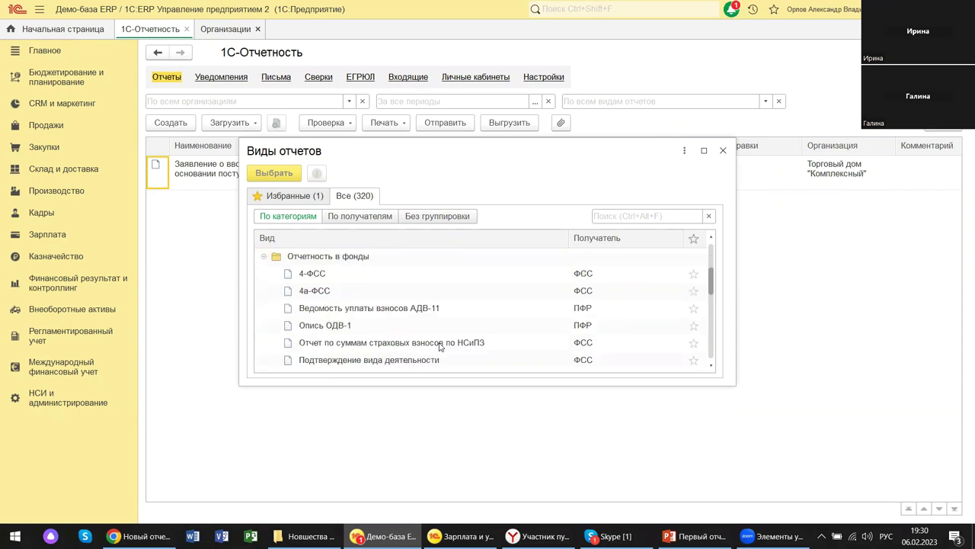
pyautogui.scroll(-3, 439, 347)
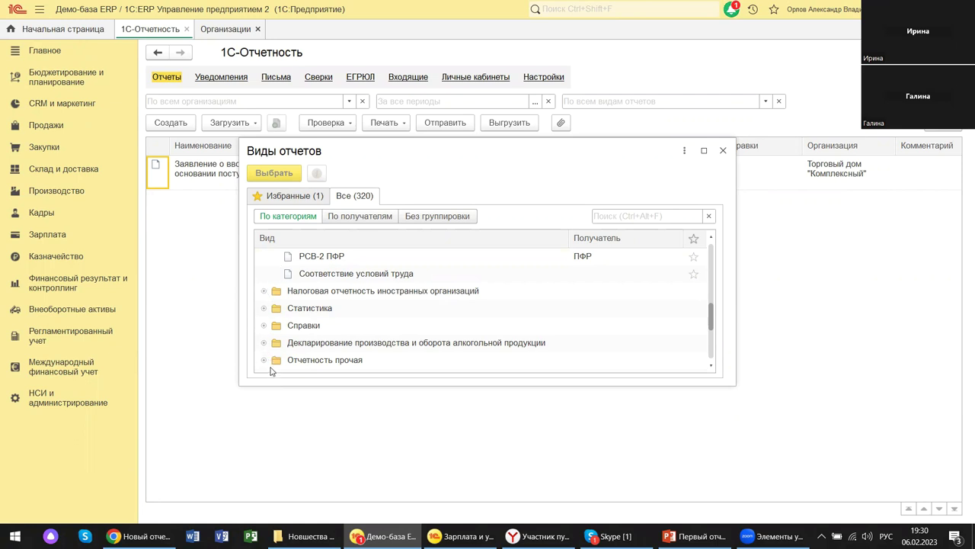
# - Look through the report types in Отчетность прочая and Отчетность по физлицам, and close the report type selection
pyautogui.click(264, 362)
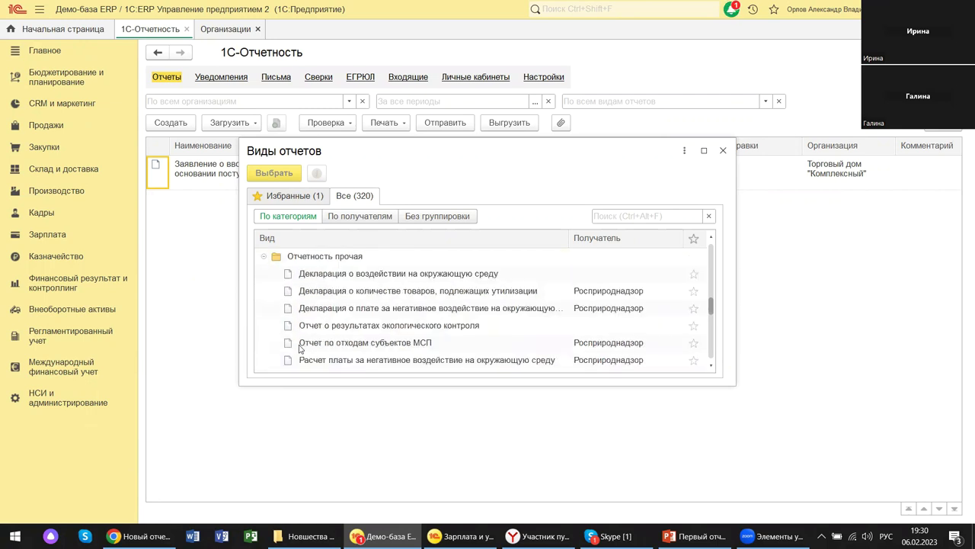
pyautogui.scroll(-5, 300, 348)
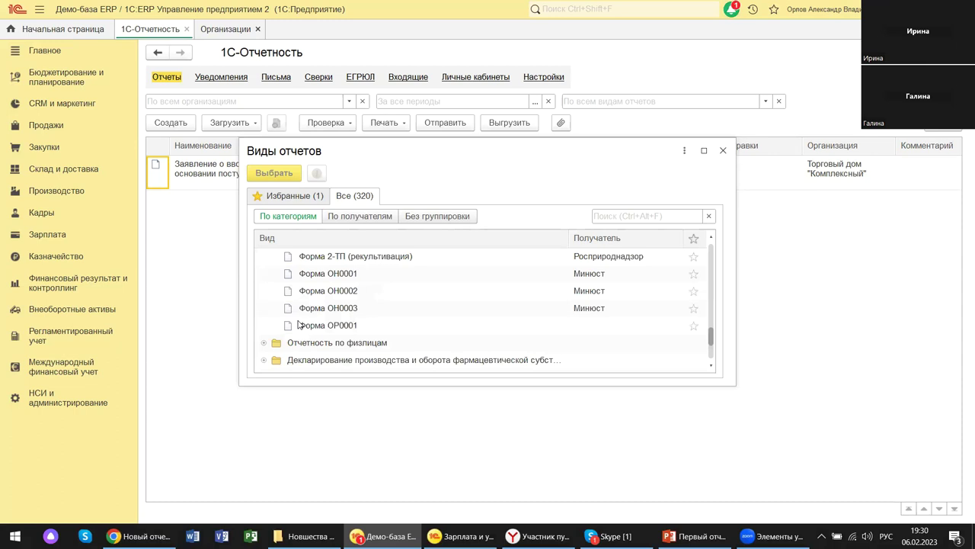
pyautogui.click(264, 343)
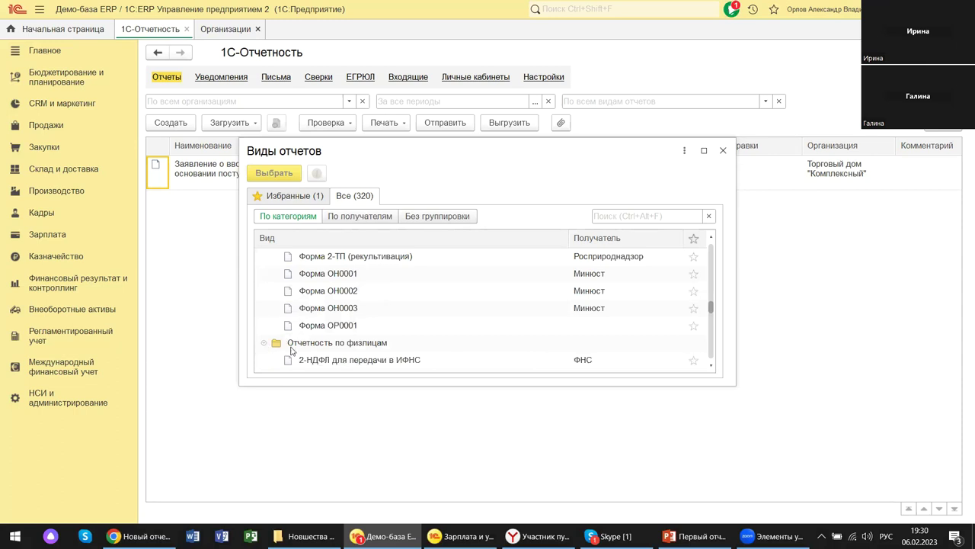
pyautogui.scroll(-2, 408, 342)
pyautogui.scroll(-4, 408, 342)
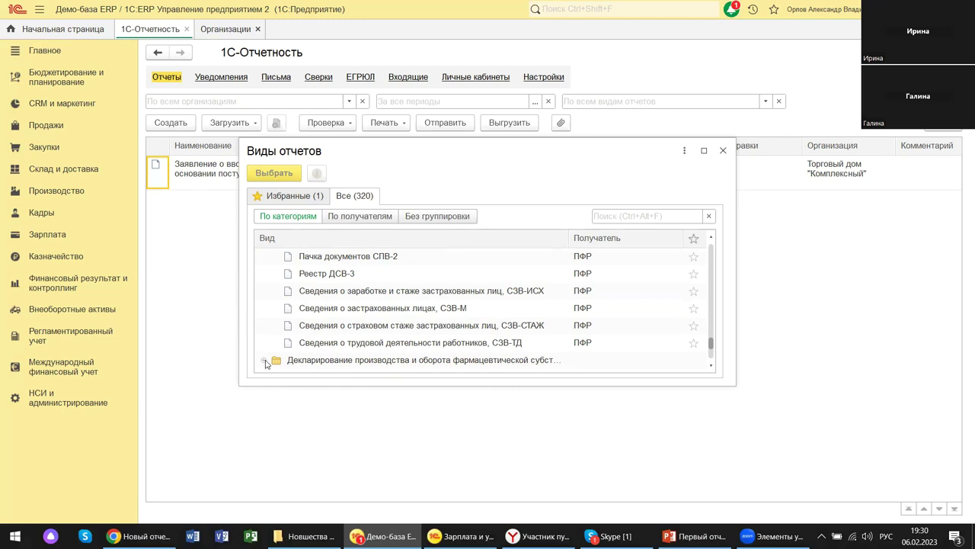
pyautogui.click(723, 150)
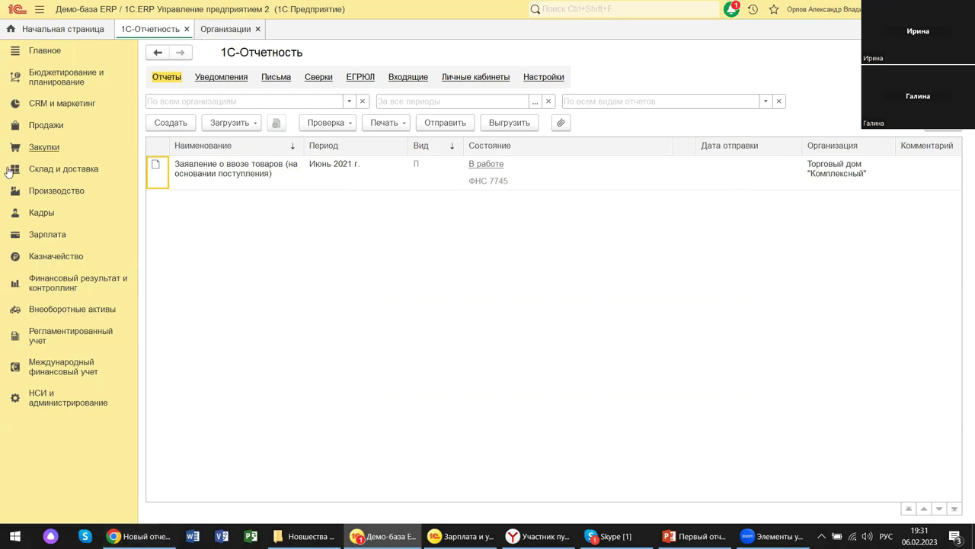
# - Look at the Главное section and the home page, and check the 1C news item on version 2.5.9.94
pyautogui.click(42, 53)
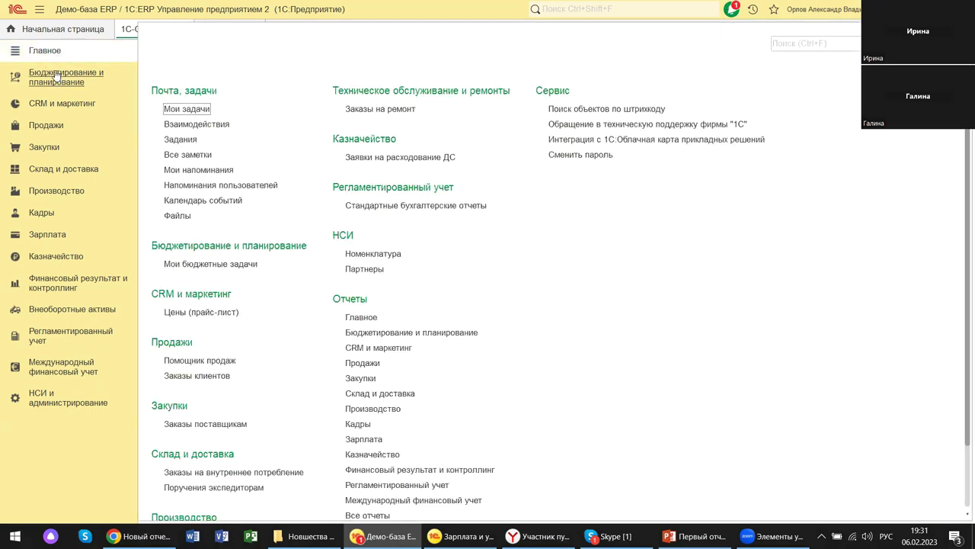
pyautogui.click(11, 35)
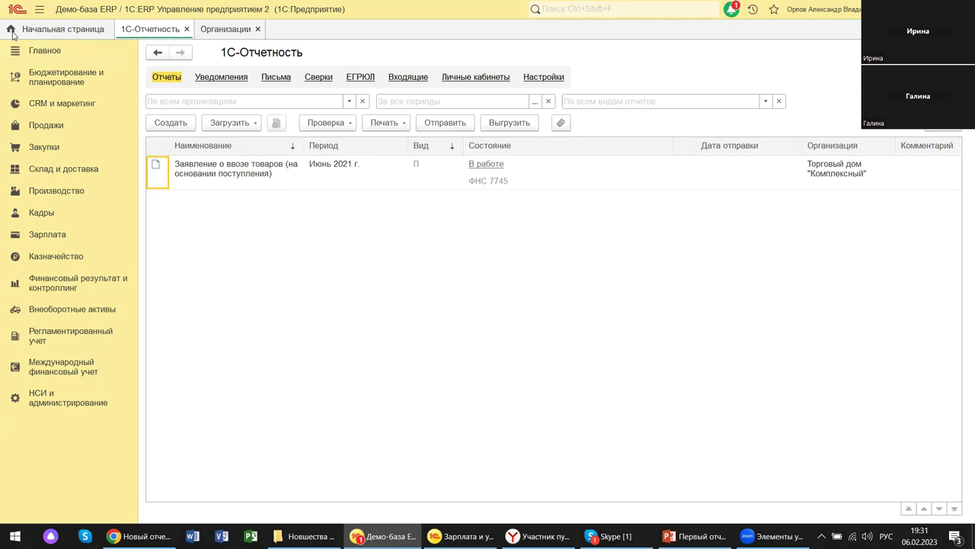
pyautogui.click(13, 30)
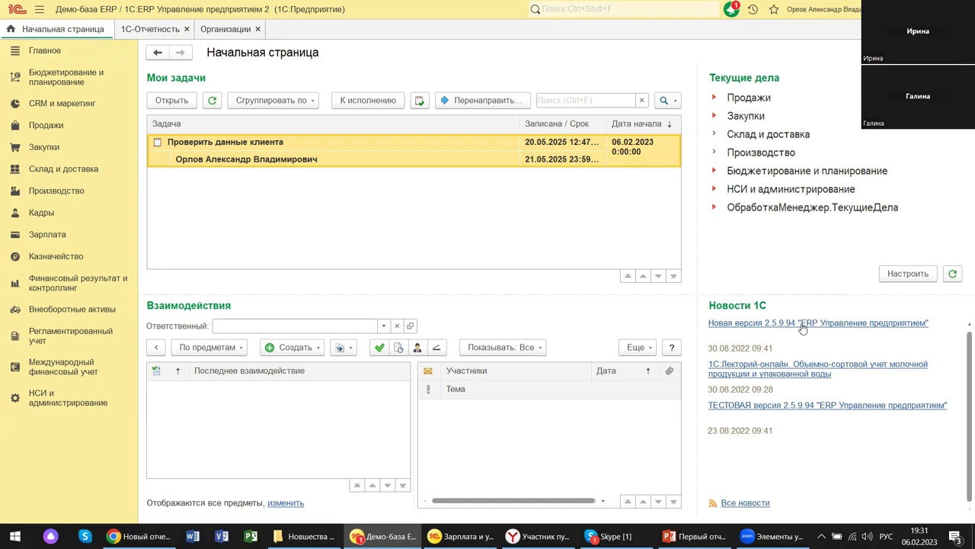
pyautogui.click(771, 325)
# - Open the Обслуживание administration page from НСИ и администрирование and expand its Обновление программы group
pyautogui.click(46, 404)
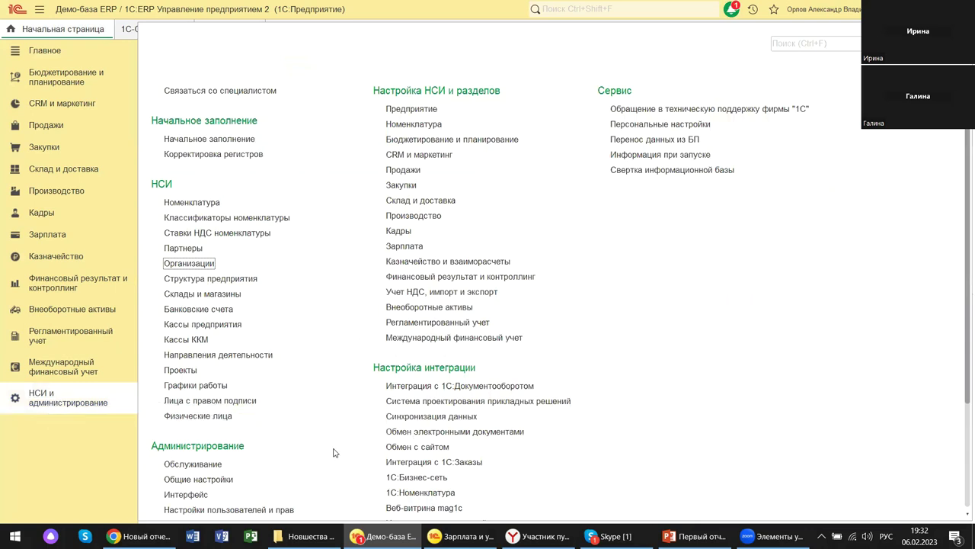
pyautogui.scroll(-3, 332, 453)
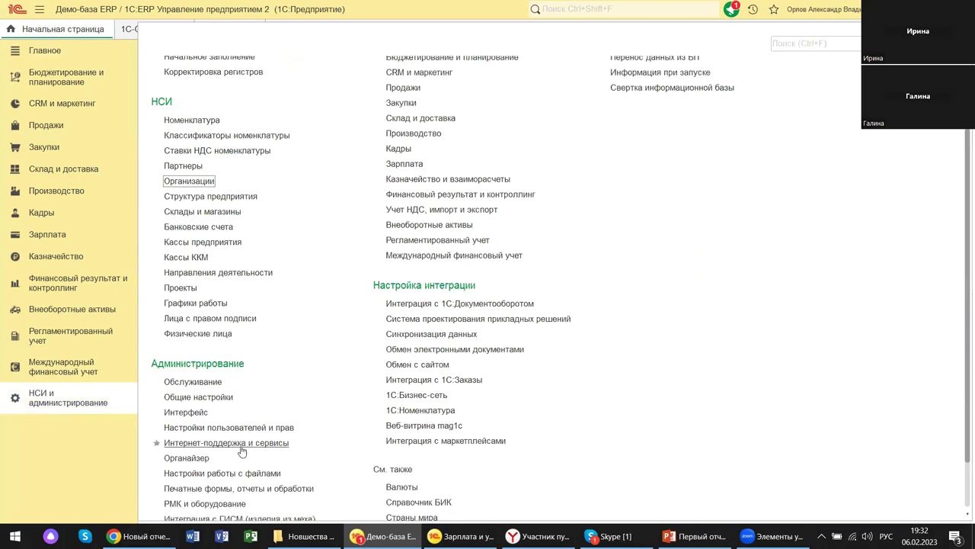
pyautogui.click(190, 383)
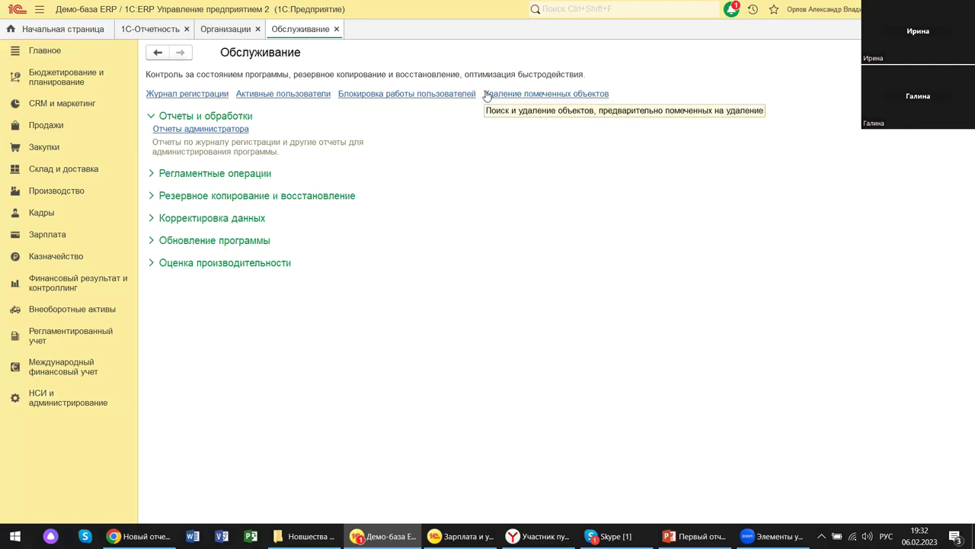
pyautogui.click(152, 241)
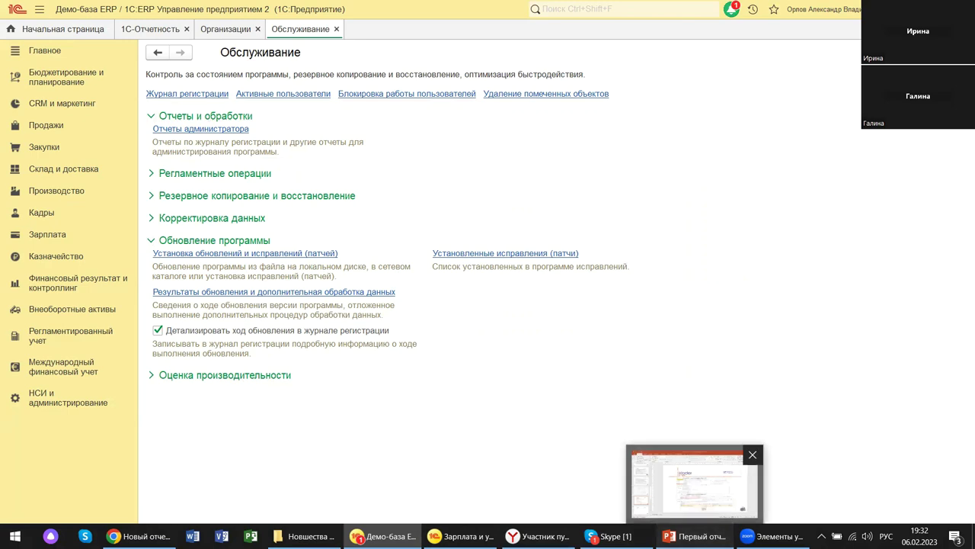
# - Switch to the PowerPoint presentation "Первый отчет в объединенный фонд" and show title slide 1
pyautogui.click(690, 536)
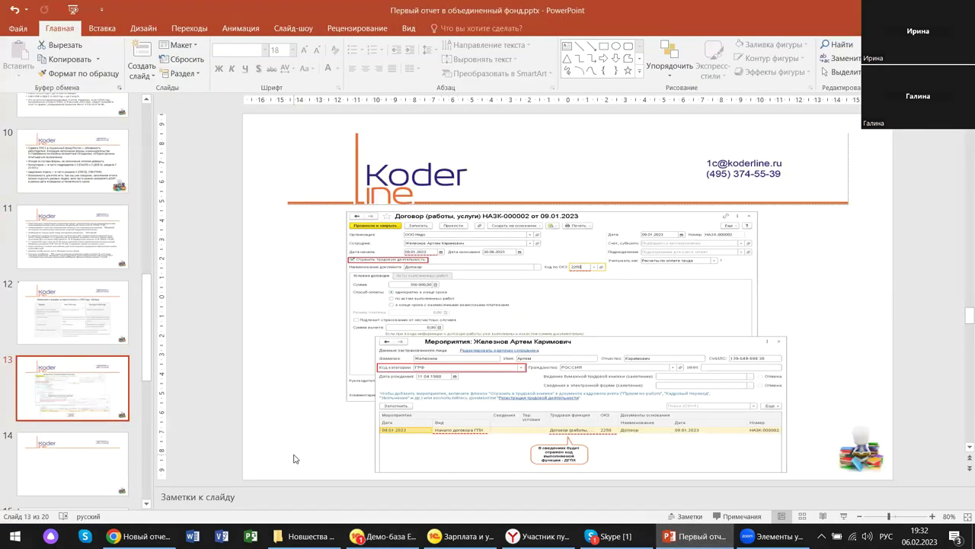
pyautogui.moveTo(146, 369); pyautogui.dragTo(178, 135)
pyautogui.click(73, 135)
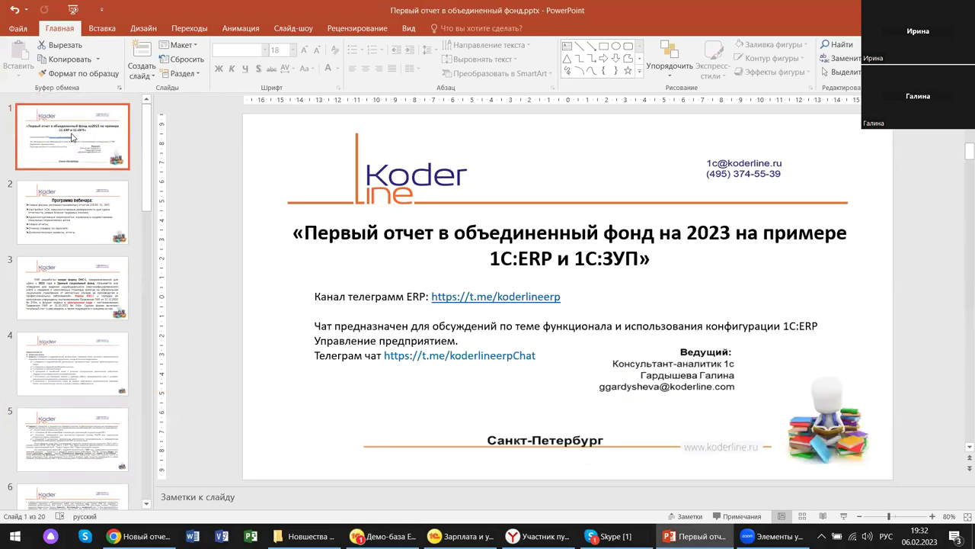